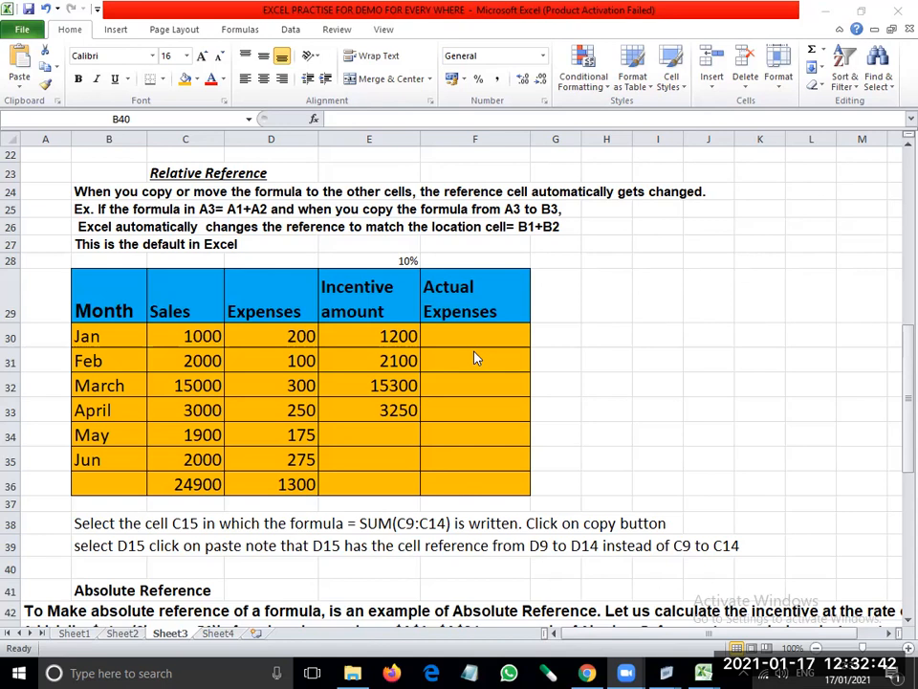
# - Enter the formula =SUM(D30:E30) in cell F30 to calculate January's Actual Expenses
pyautogui.click(463, 334)
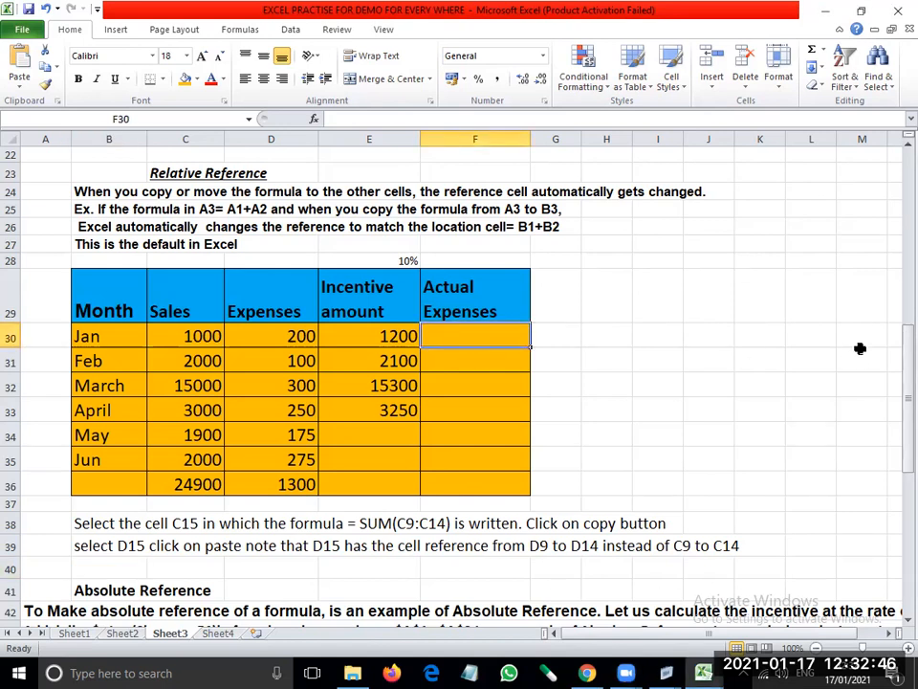
pyautogui.write('=sum')
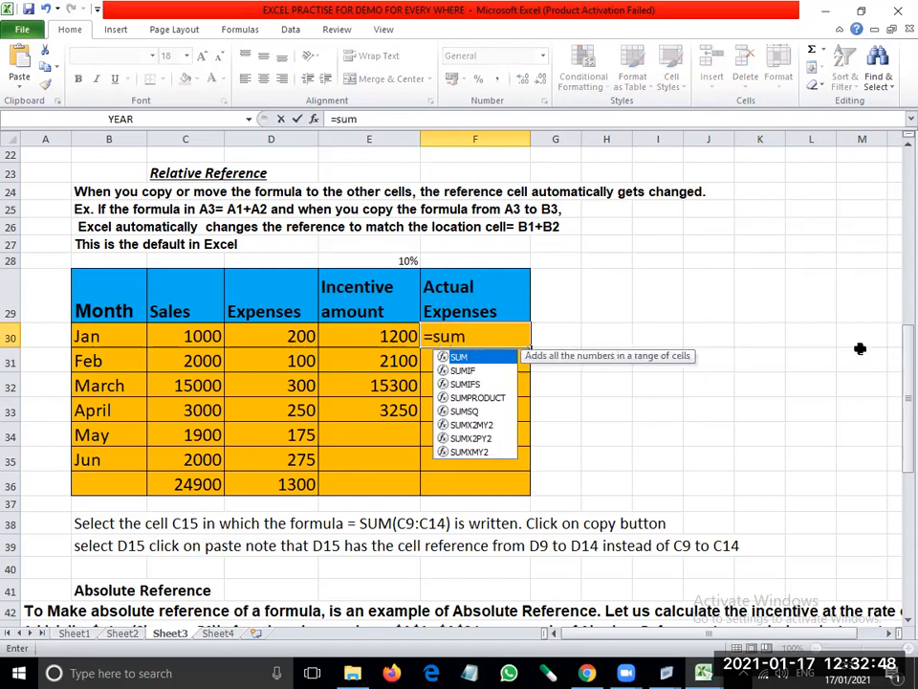
pyautogui.write('(')
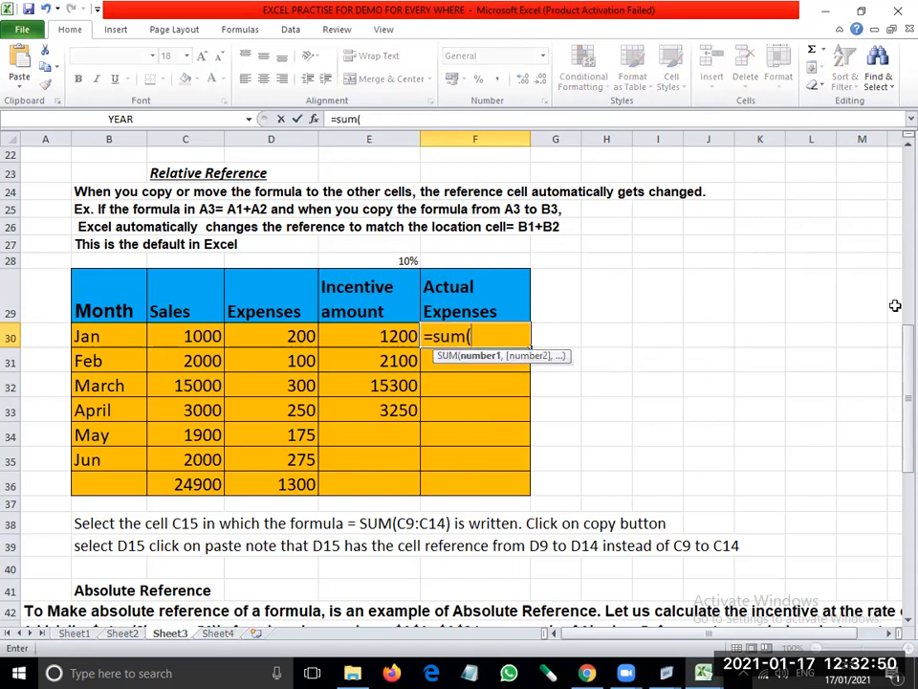
pyautogui.click(299, 335)
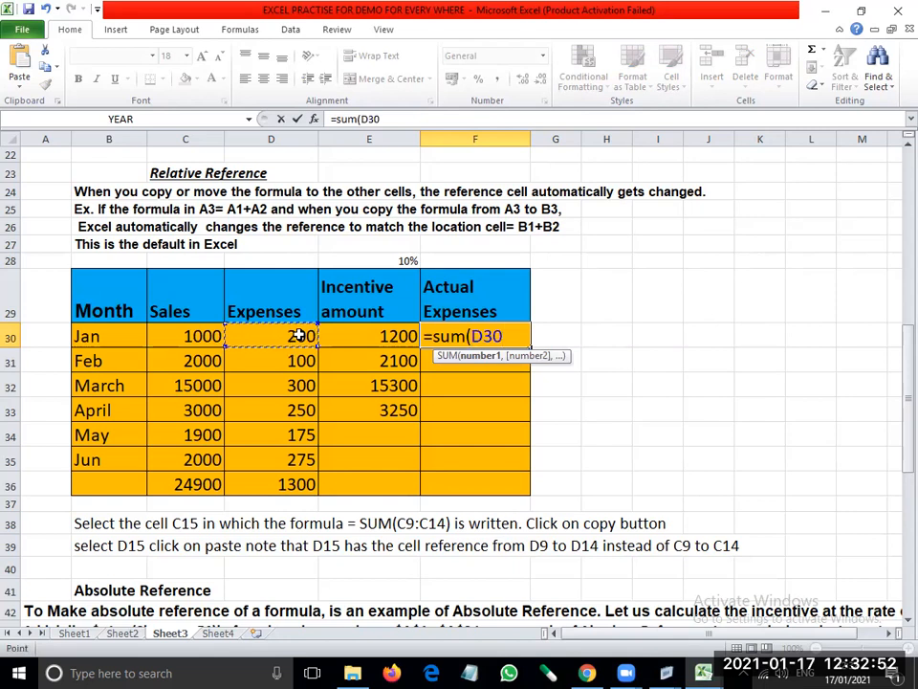
pyautogui.moveTo(299, 334); pyautogui.dragTo(348, 333)
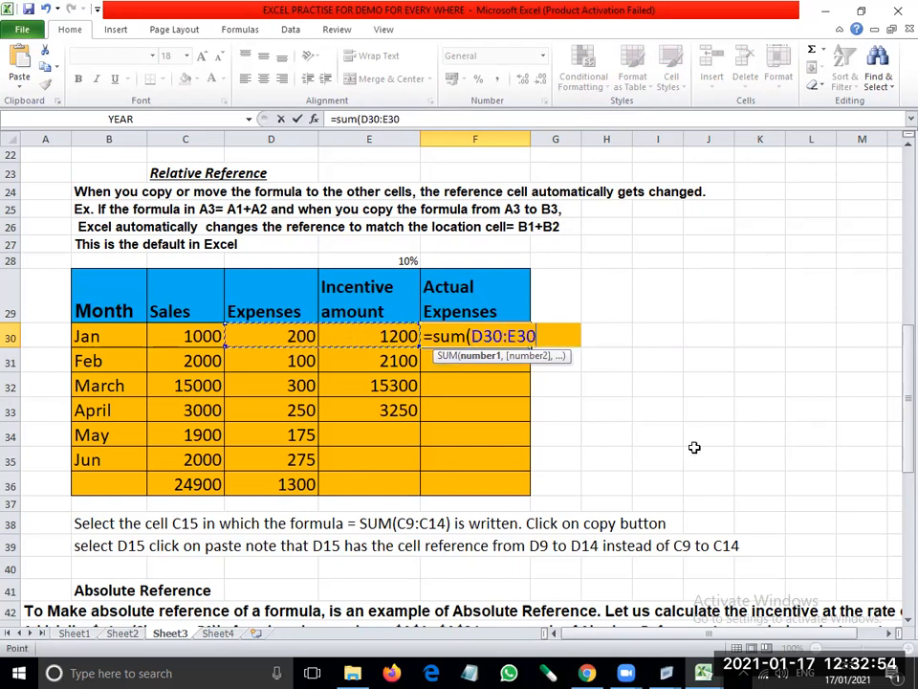
pyautogui.write(')')
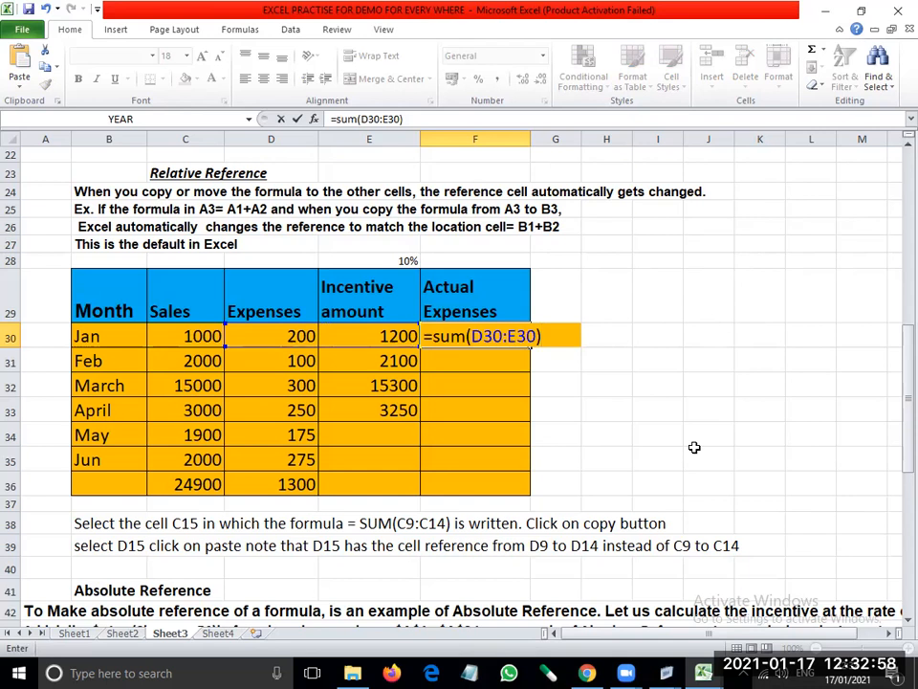
pyautogui.press('Return')
# - Fill the January Actual Expenses formula down through April in F33 and inspect the cell references in each copied formula
pyautogui.press('Up')
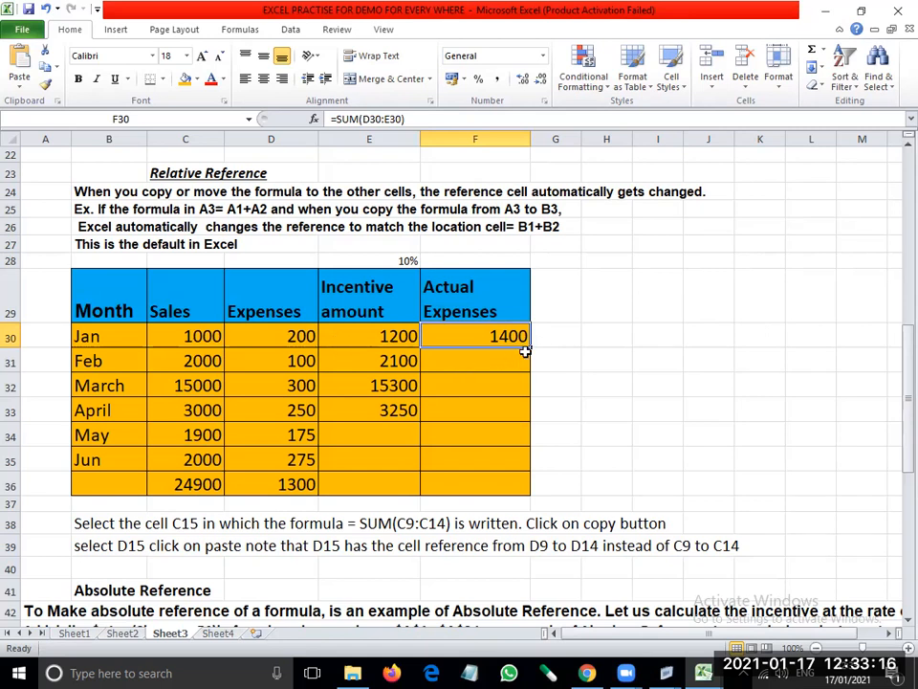
pyautogui.moveTo(530, 350); pyautogui.dragTo(535, 426)
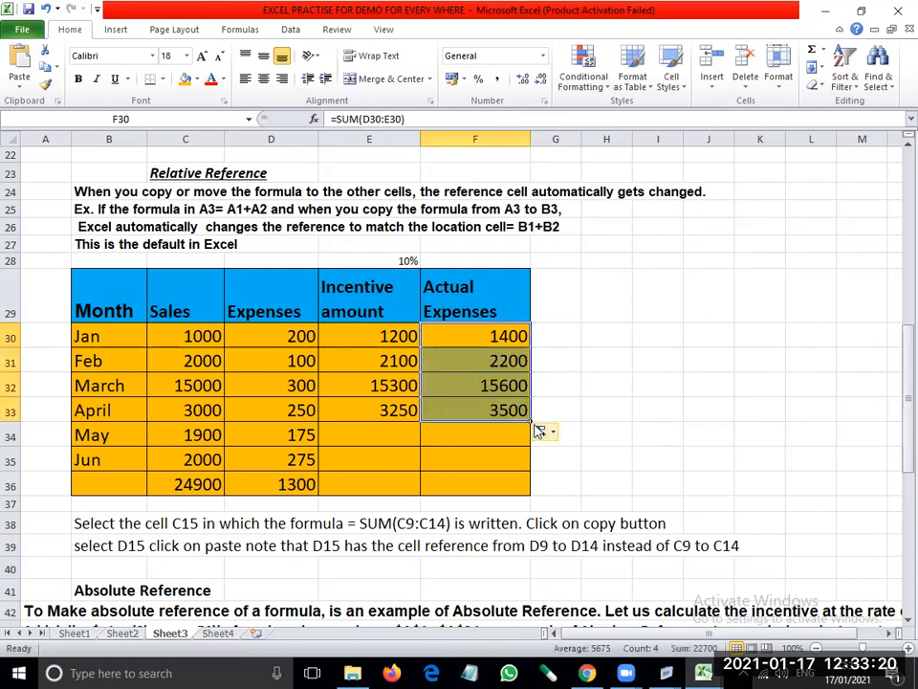
pyautogui.click(474, 334)
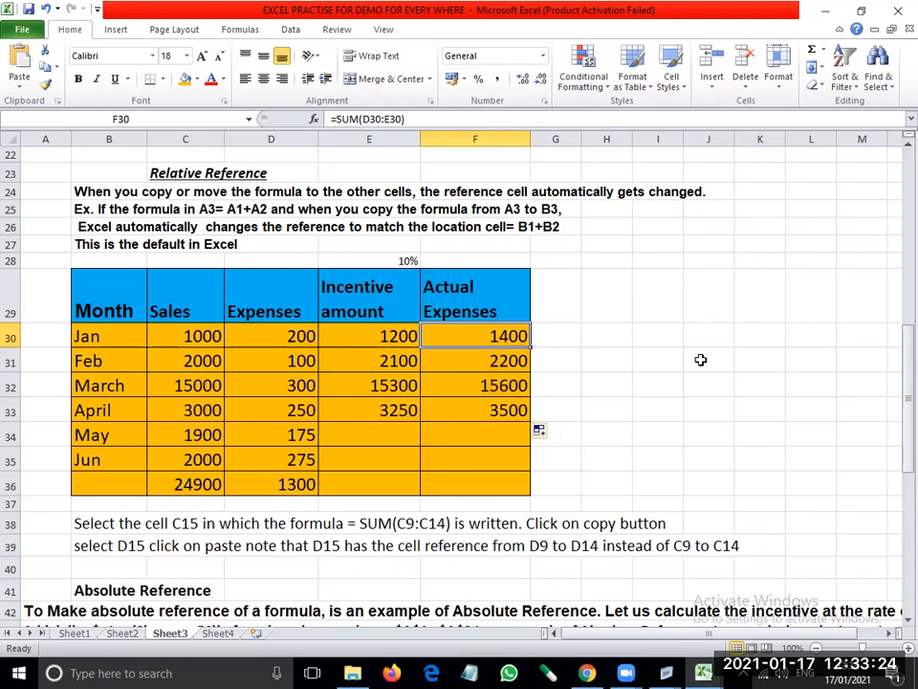
pyautogui.click(461, 363)
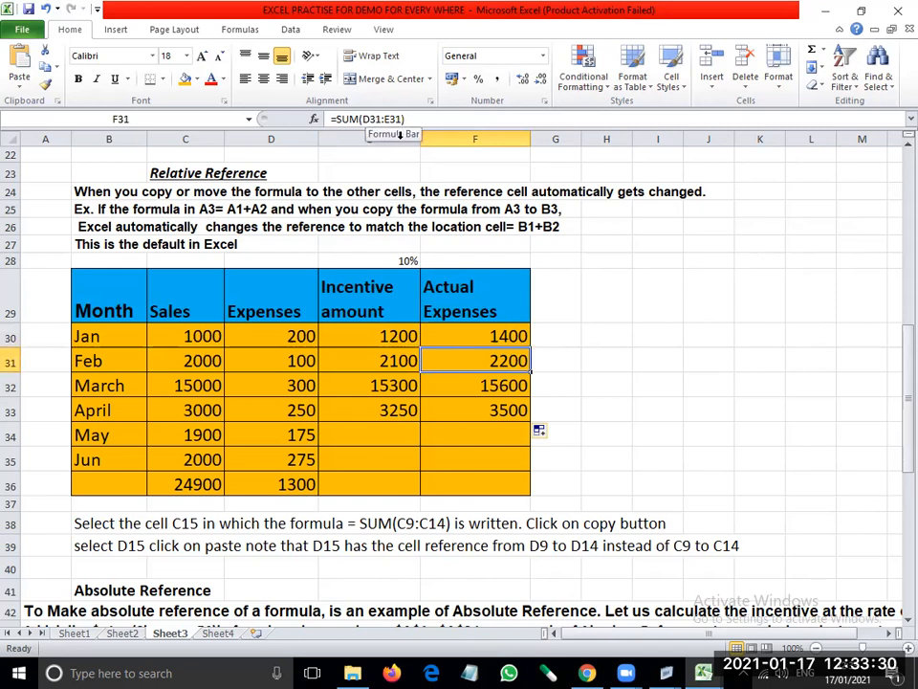
pyautogui.click(457, 391)
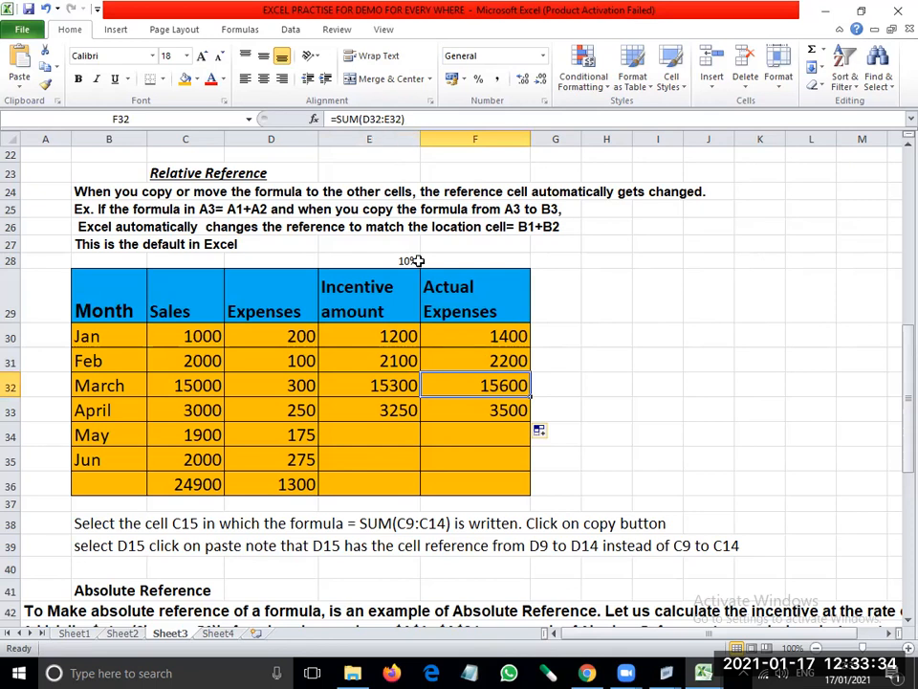
pyautogui.click(454, 411)
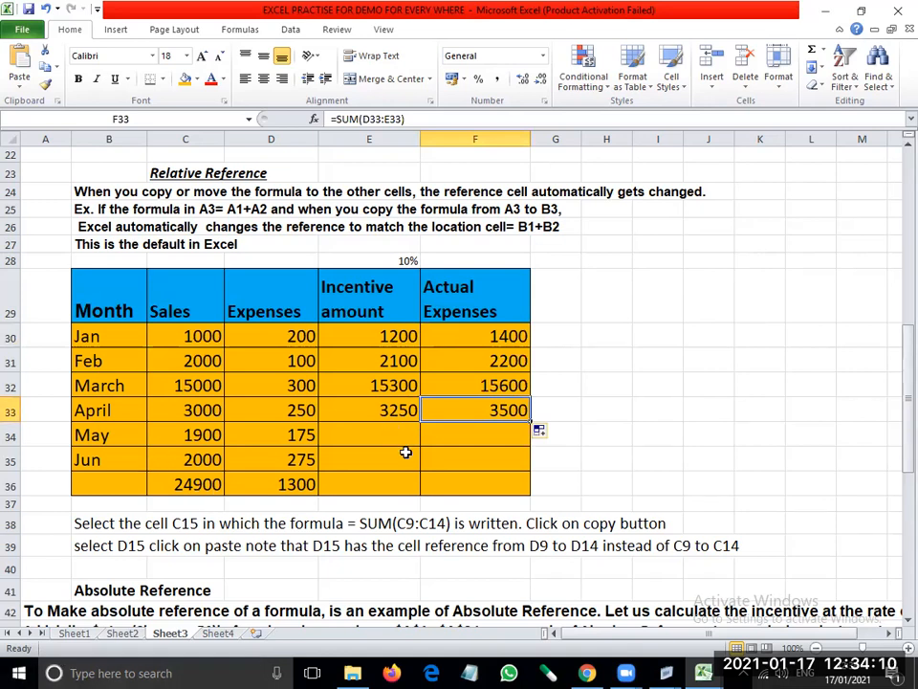
# - Delete the entire blank row 37 directly beneath the monthly sales and expenses table
pyautogui.click(95, 569)
pyautogui.scroll(-2, 344, 568)
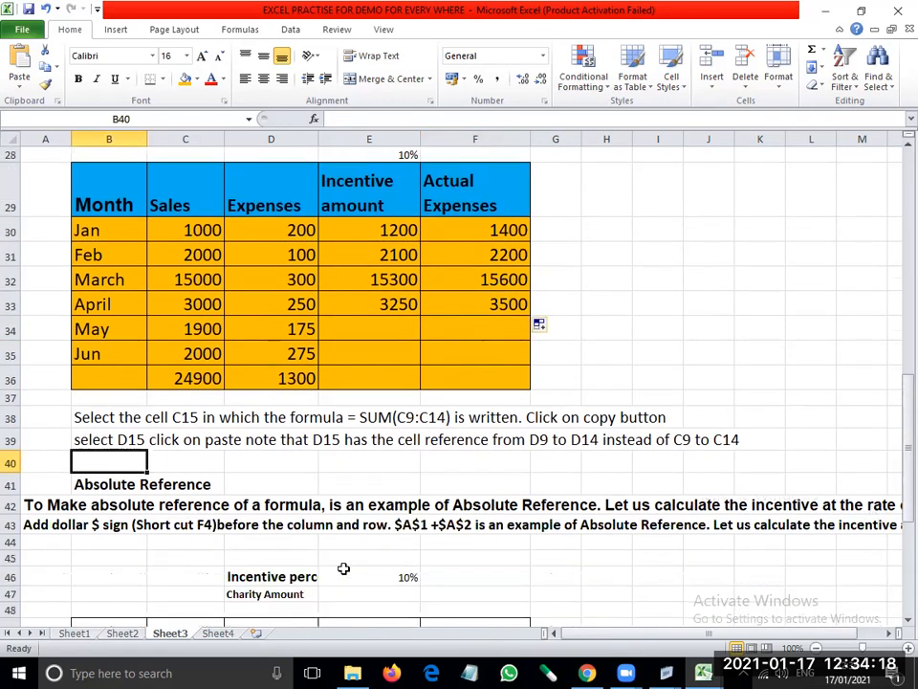
pyautogui.scroll(1, 343, 569)
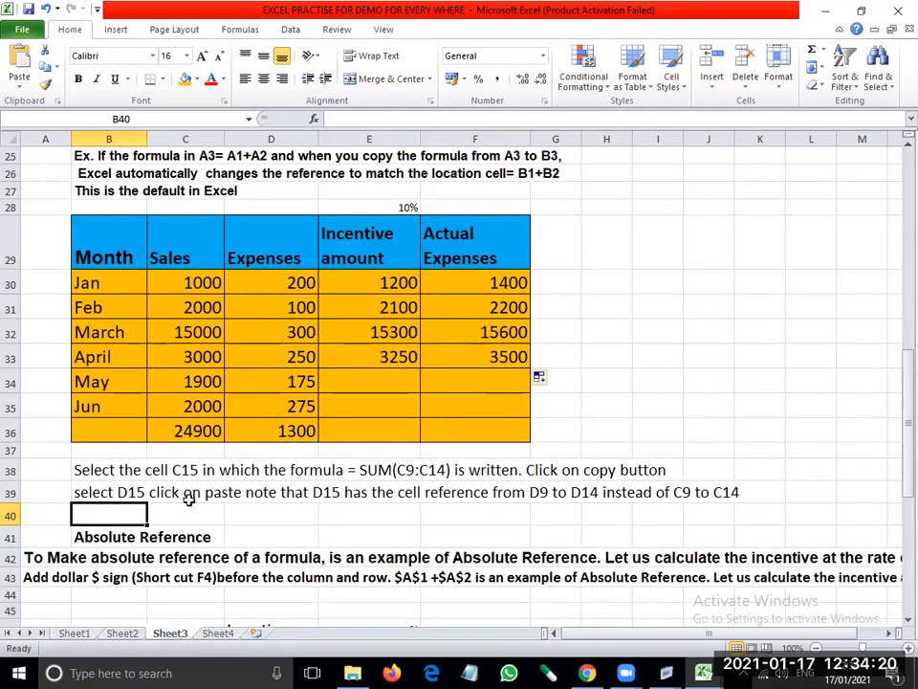
pyautogui.click(122, 450)
pyautogui.rightClick(123, 451)
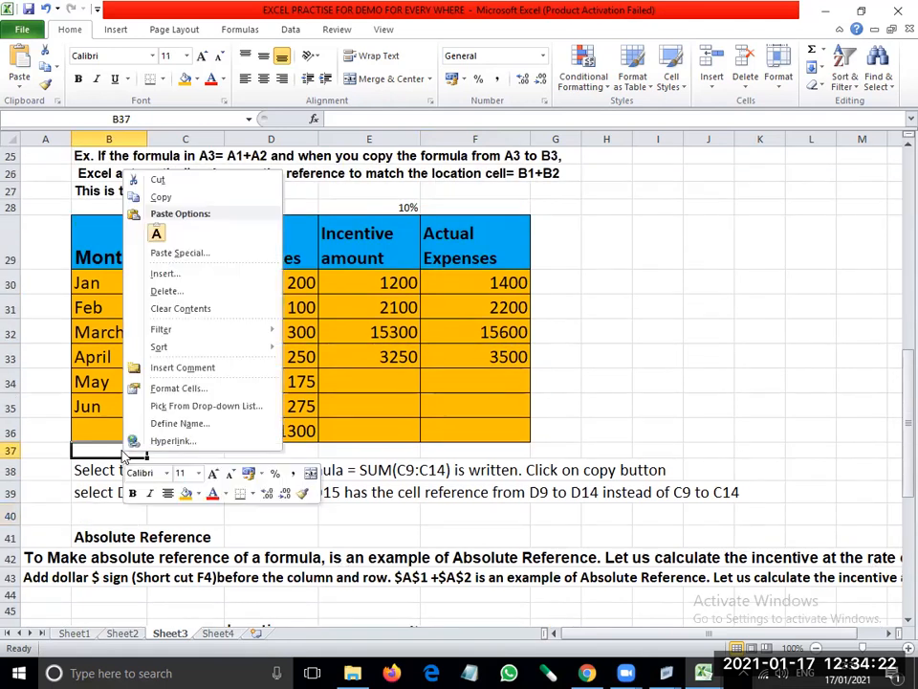
pyautogui.click(187, 292)
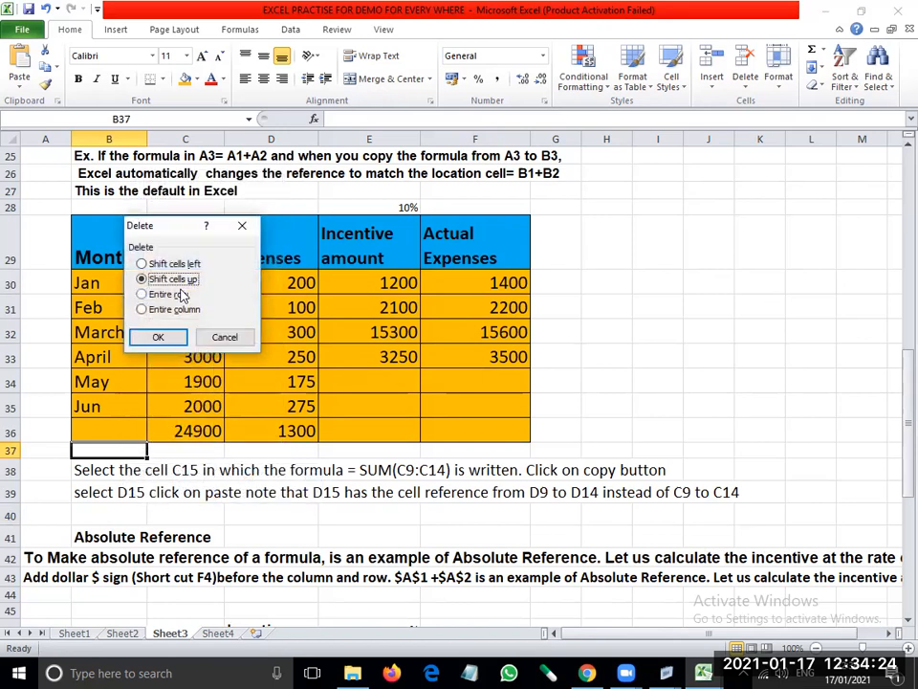
pyautogui.click(171, 295)
pyautogui.click(158, 338)
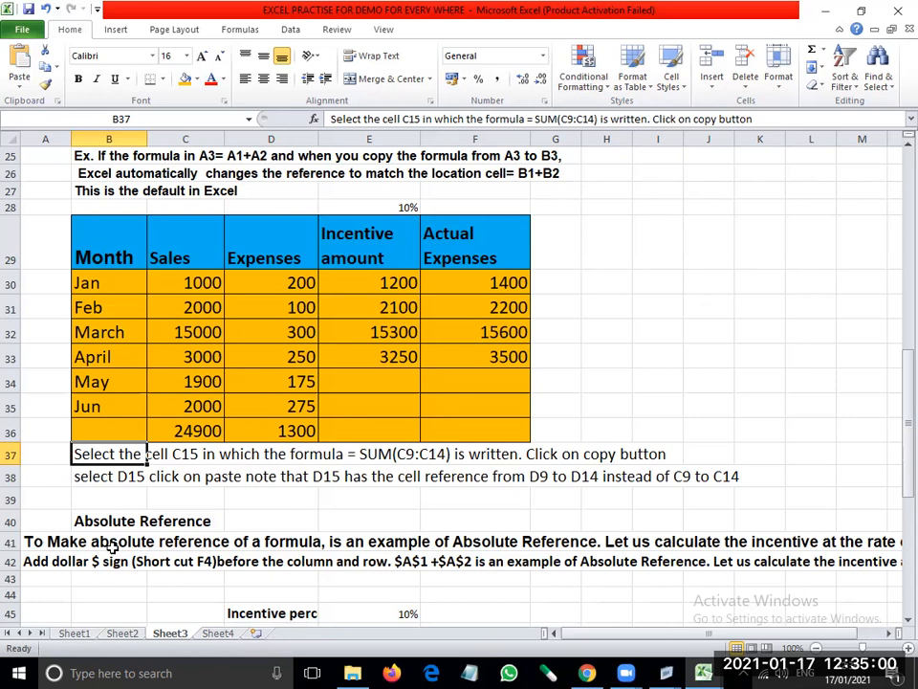
# - Extend the Absolute Reference heading in B40 with "if a formlua is copied to a different location, the absolute remains the same."
pyautogui.click(137, 521)
pyautogui.press('F2')
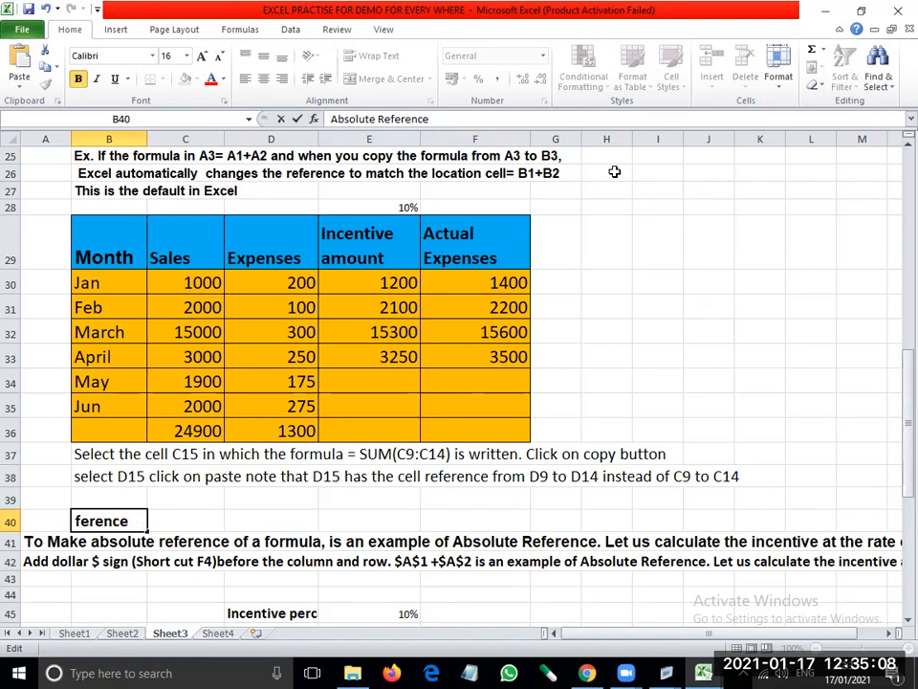
pyautogui.write('if a f')
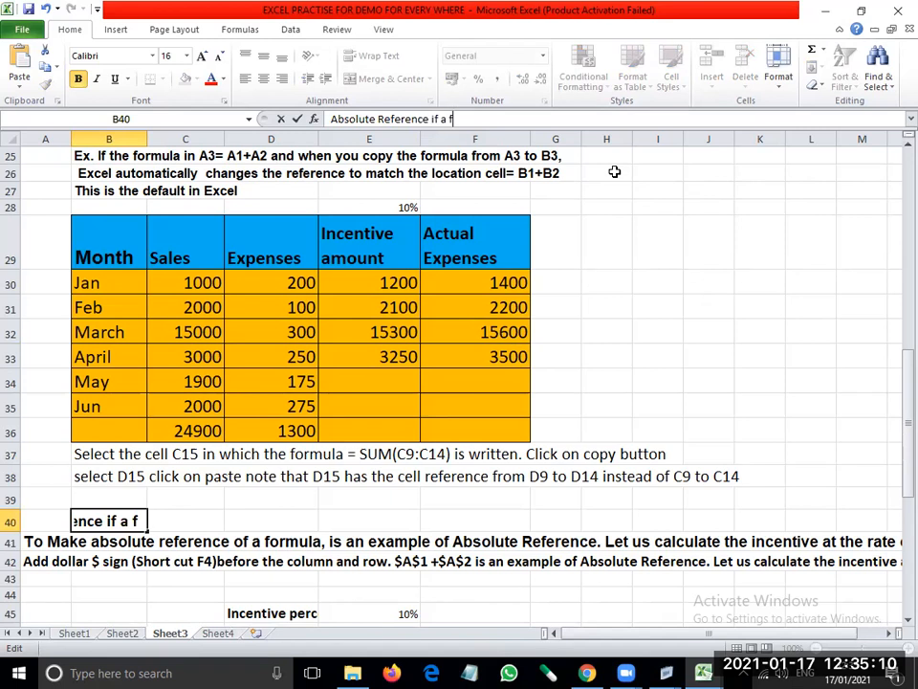
pyautogui.write('ormlua is')
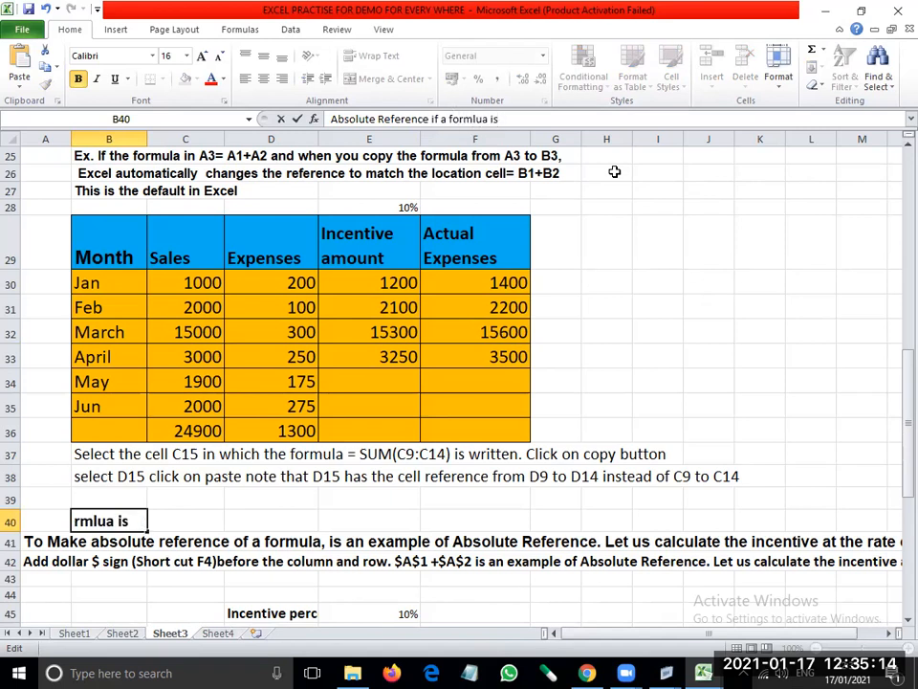
pyautogui.write(' copied')
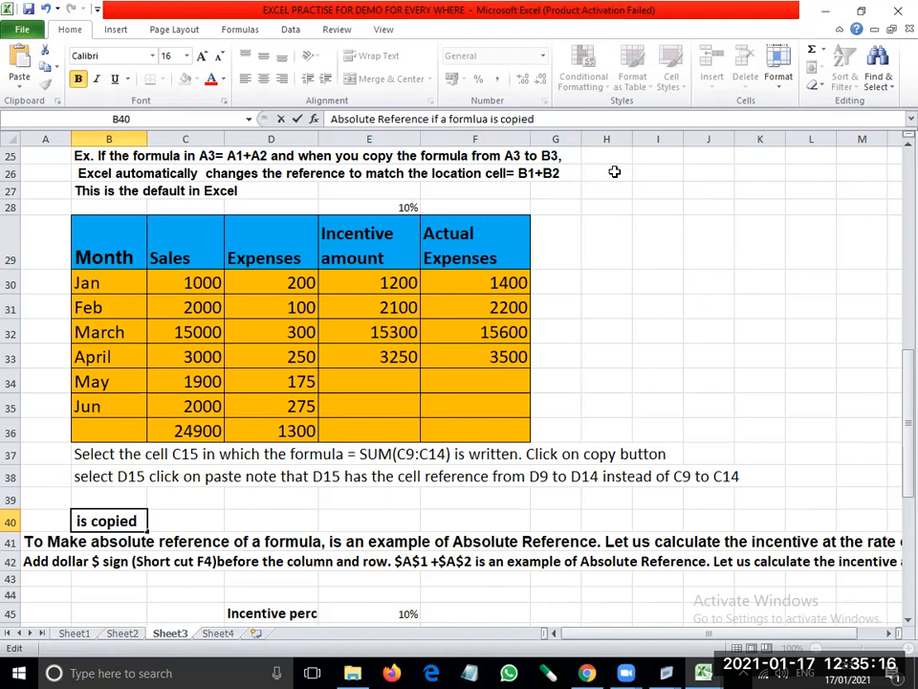
pyautogui.write(' to a different')
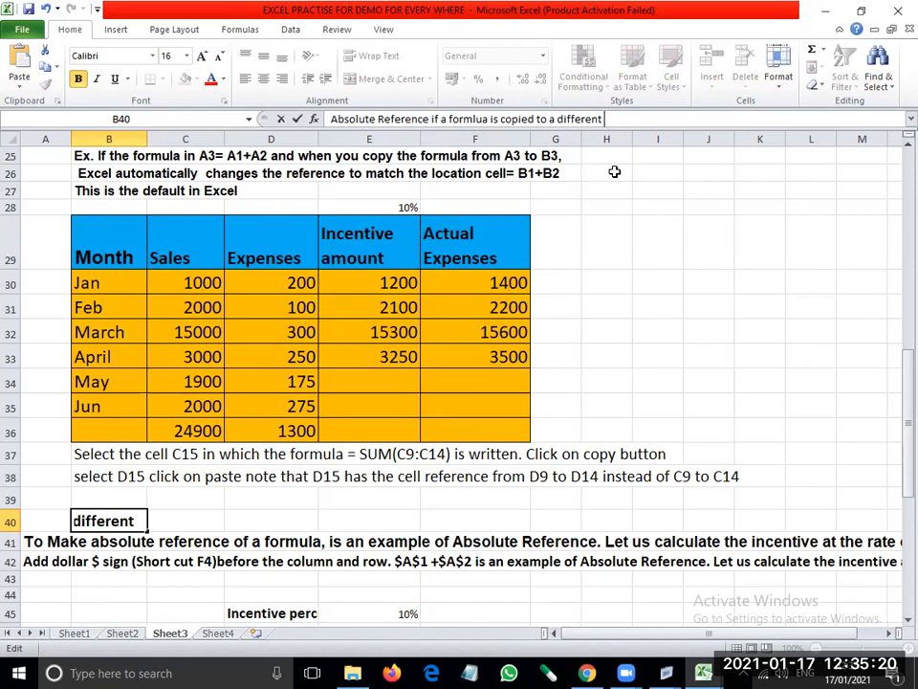
pyautogui.write(' location')
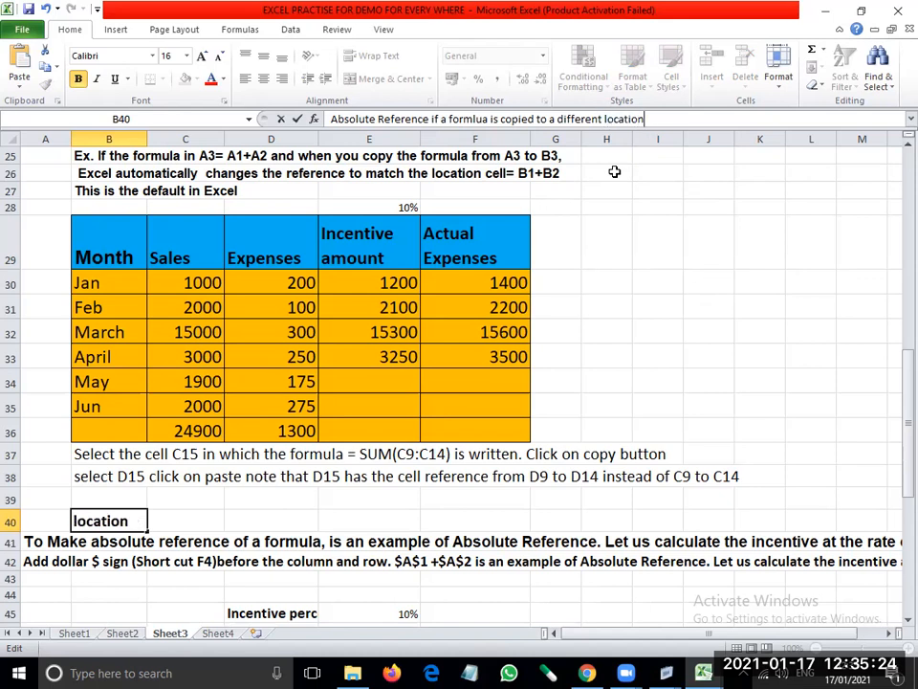
pyautogui.write(', the')
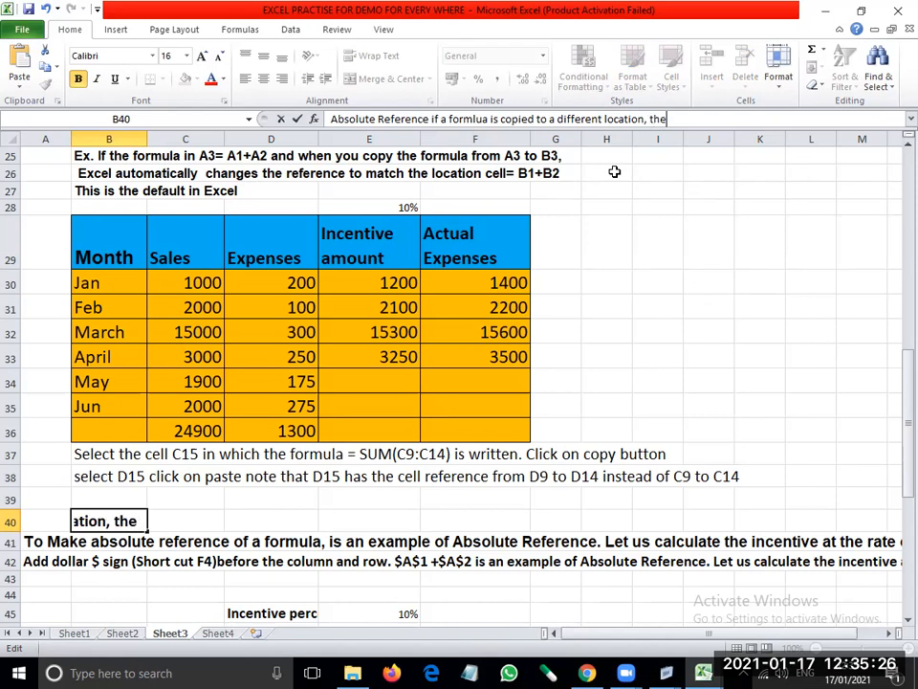
pyautogui.write(' ab')
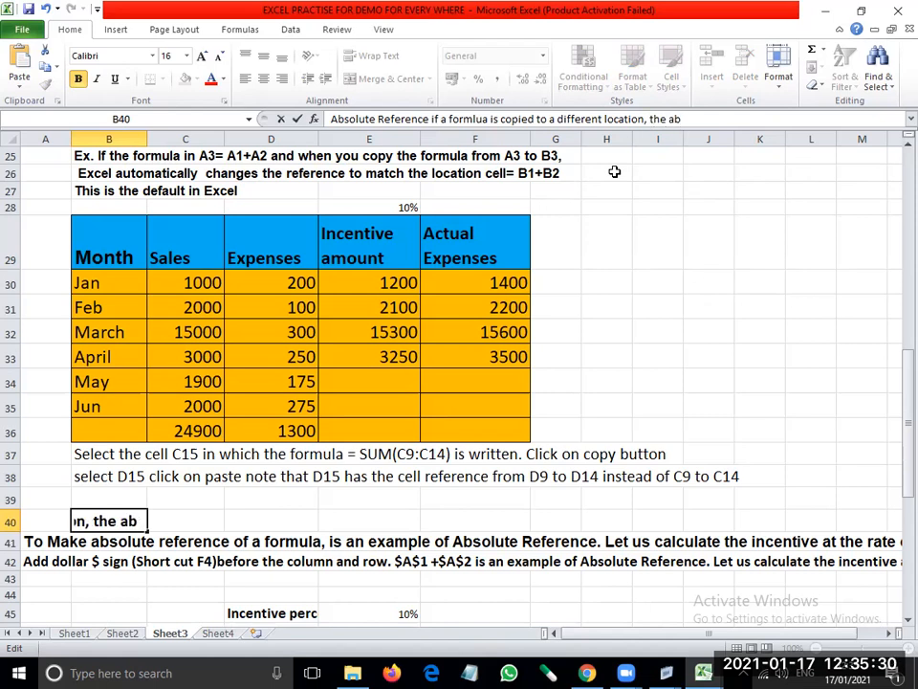
pyautogui.write('solute')
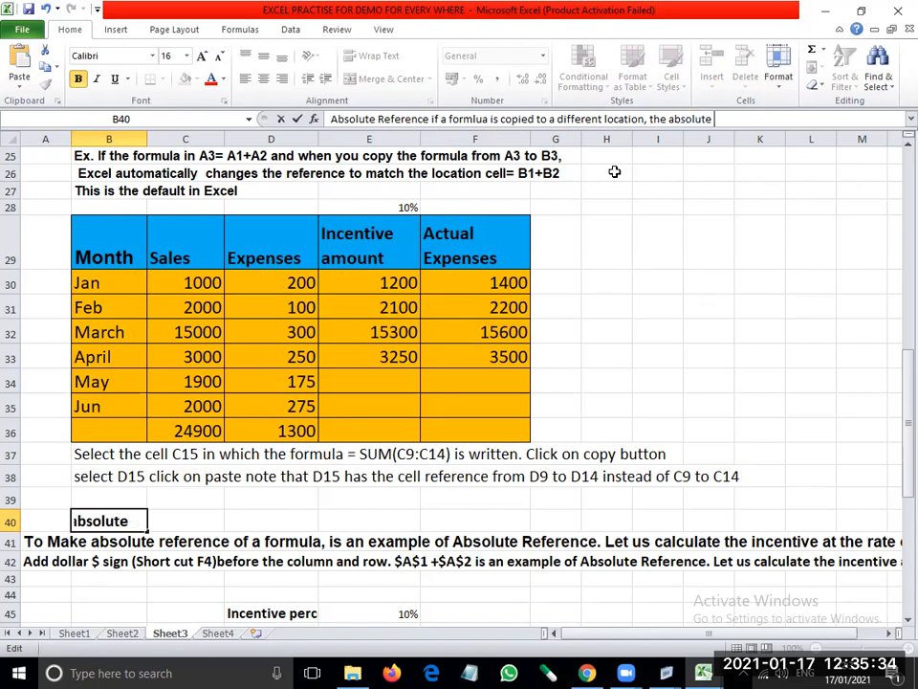
pyautogui.write('remai')
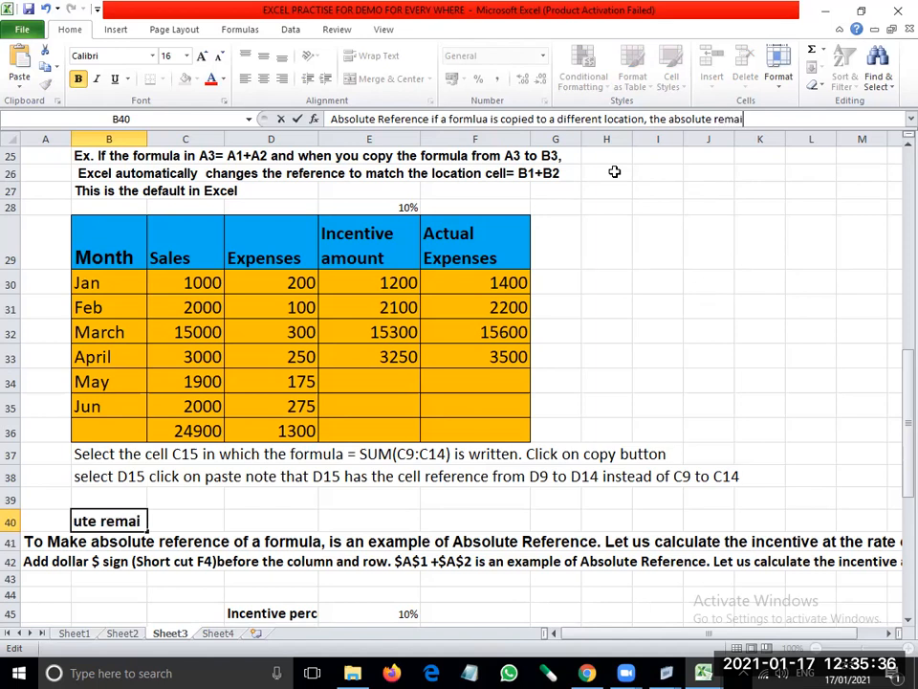
pyautogui.write('ns the same.')
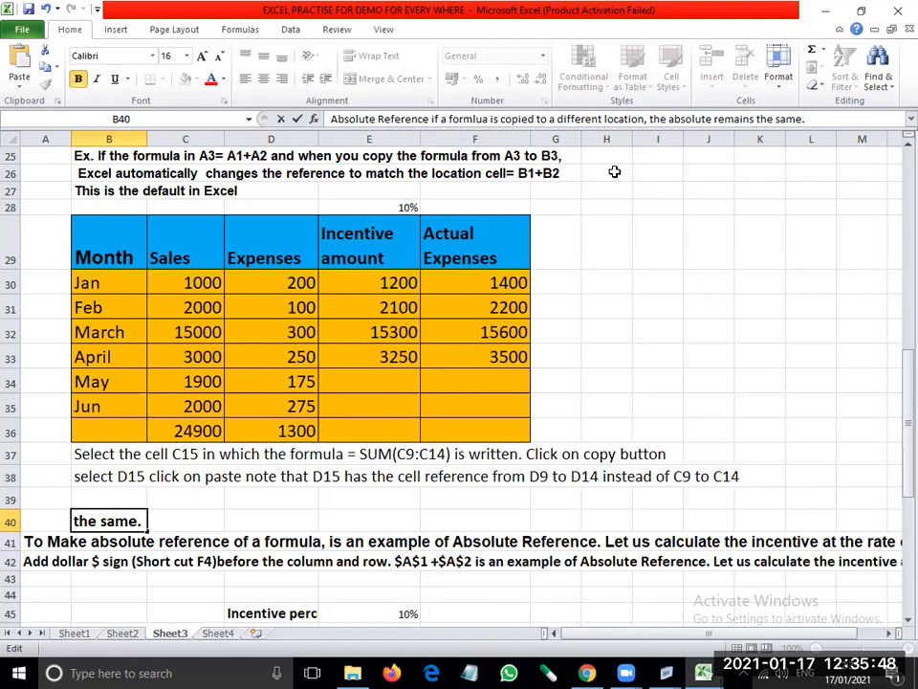
# - Append the sentence "Put it $ sign on column and row" to the Absolute Reference text in B40 and commit the entry
pyautogui.write('Put i')
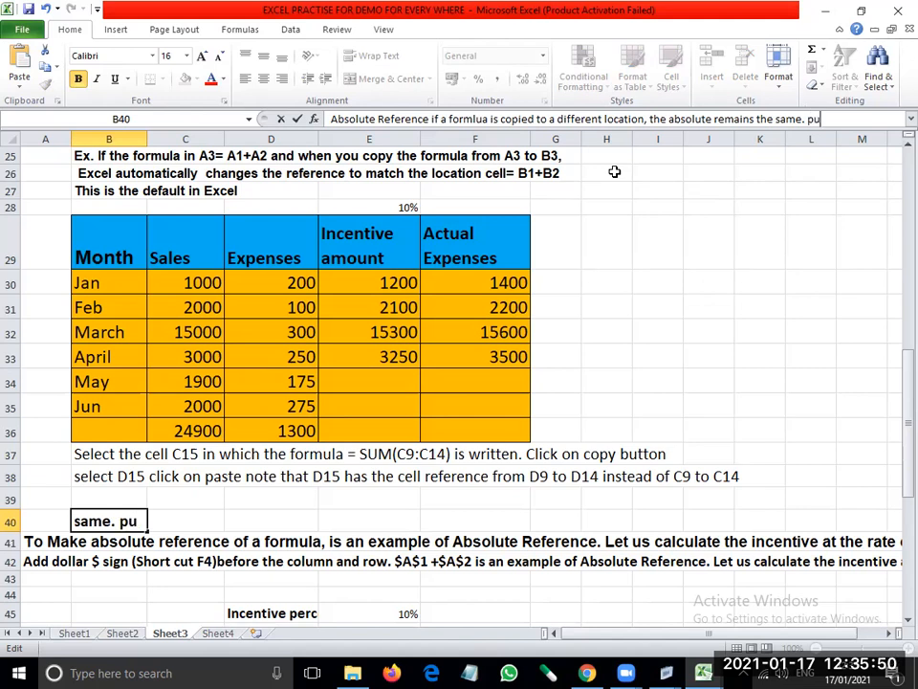
pyautogui.write('t ')
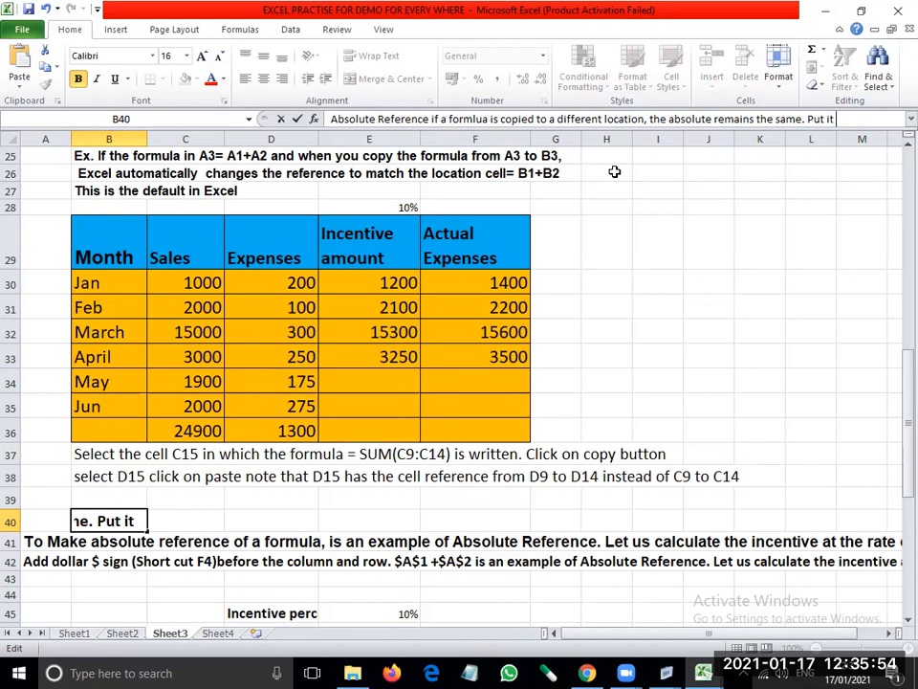
pyautogui.write('$')
pyautogui.write(' di')
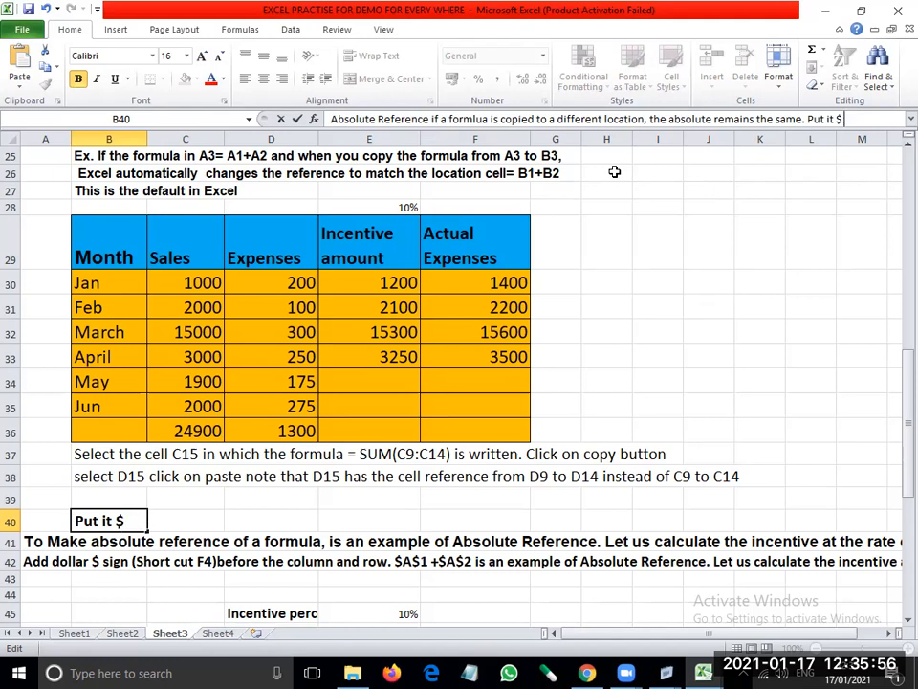
pyautogui.press('BackSpace')
pyautogui.press('BackSpace')
pyautogui.press('BackSpace')
pyautogui.write('sign')
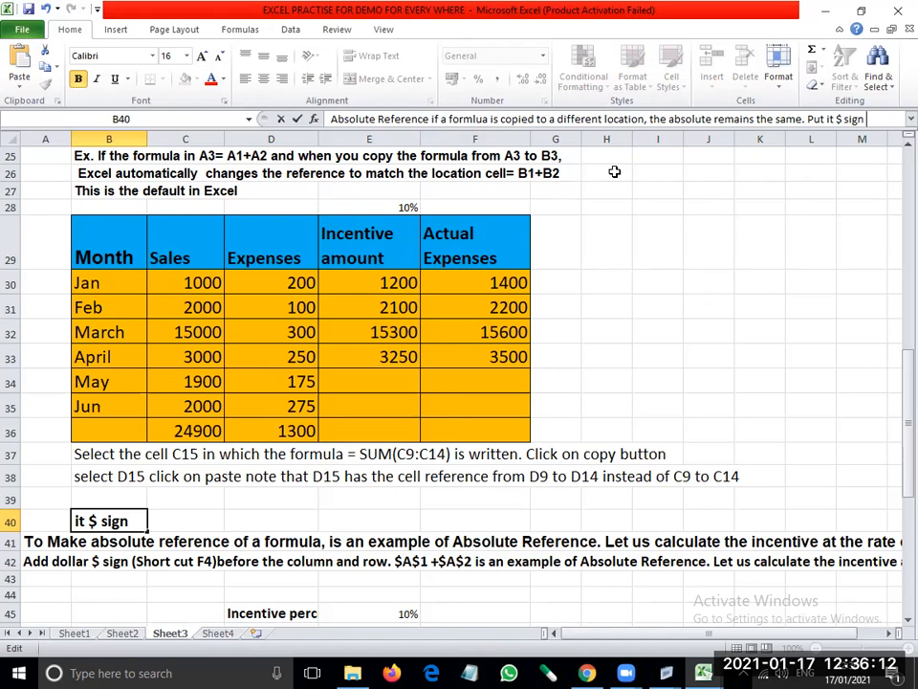
pyautogui.write('on')
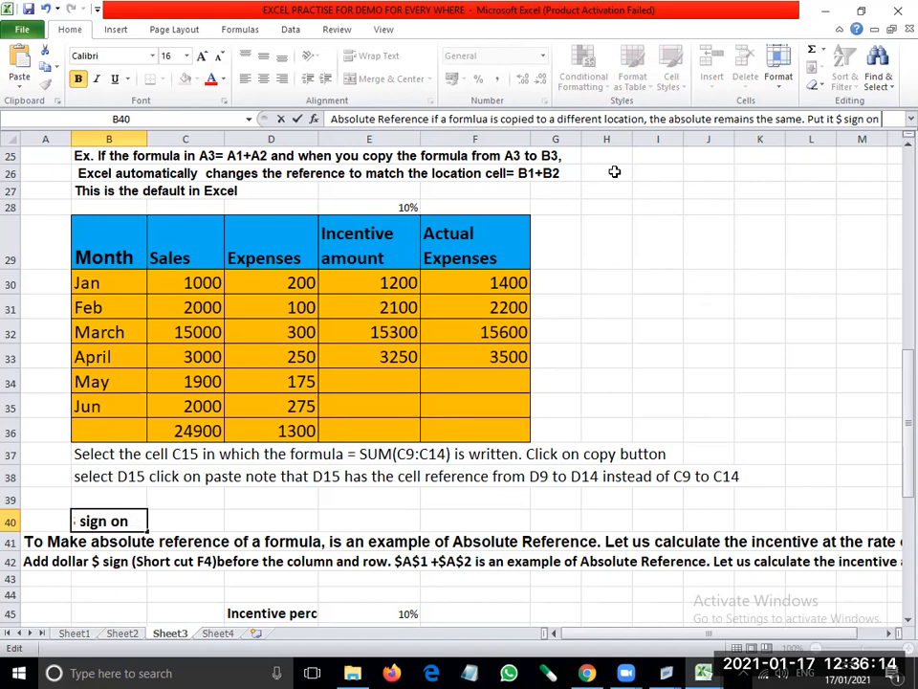
pyautogui.write(' column an')
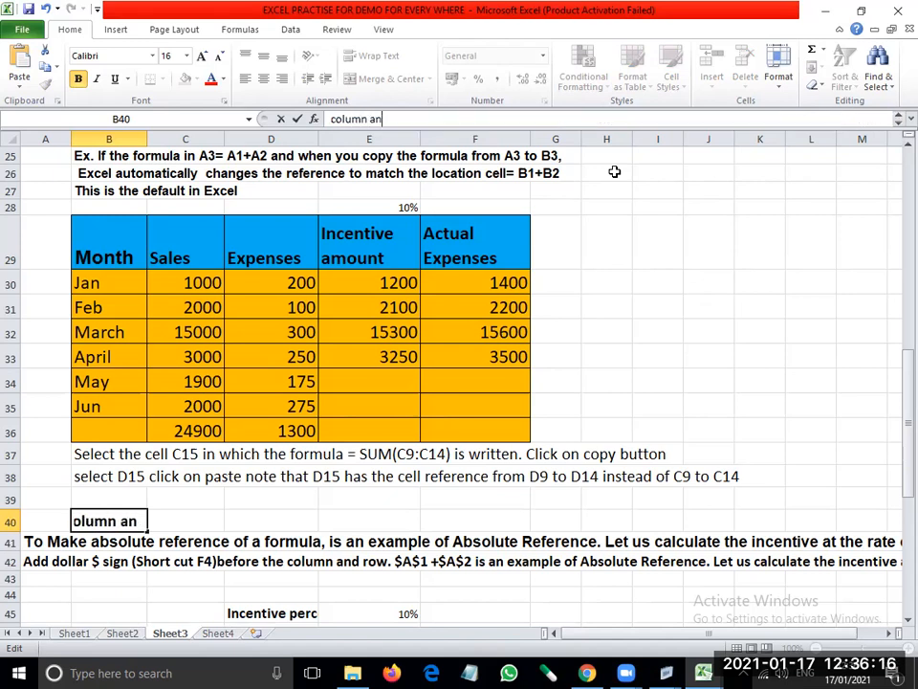
pyautogui.write('d row')
pyautogui.press('Return')
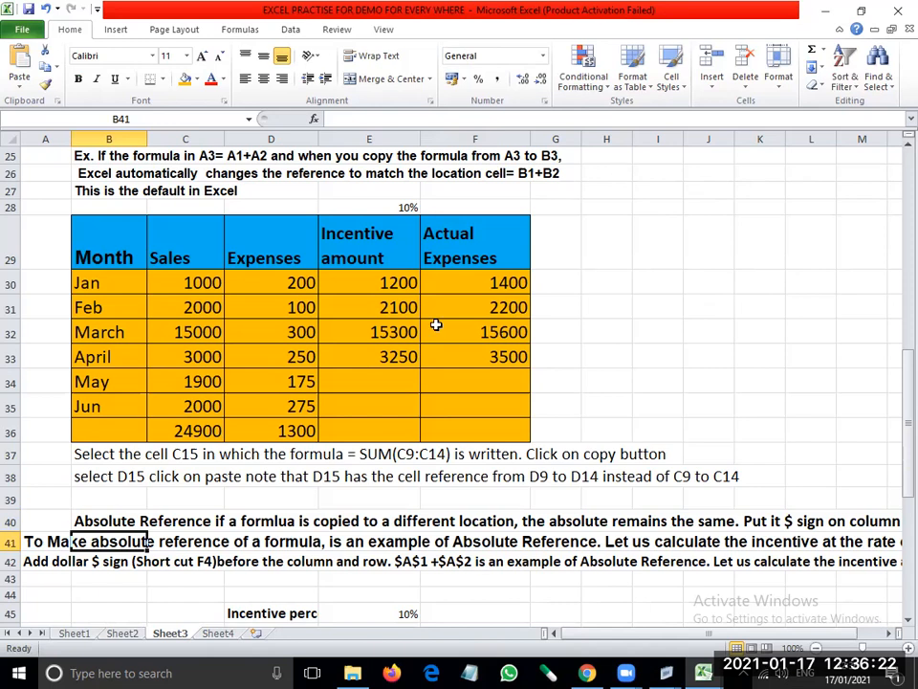
# - Extend the Actual Expenses heading in F29 with ", Relative cell refernce" and increase the height of row 29
pyautogui.click(465, 281)
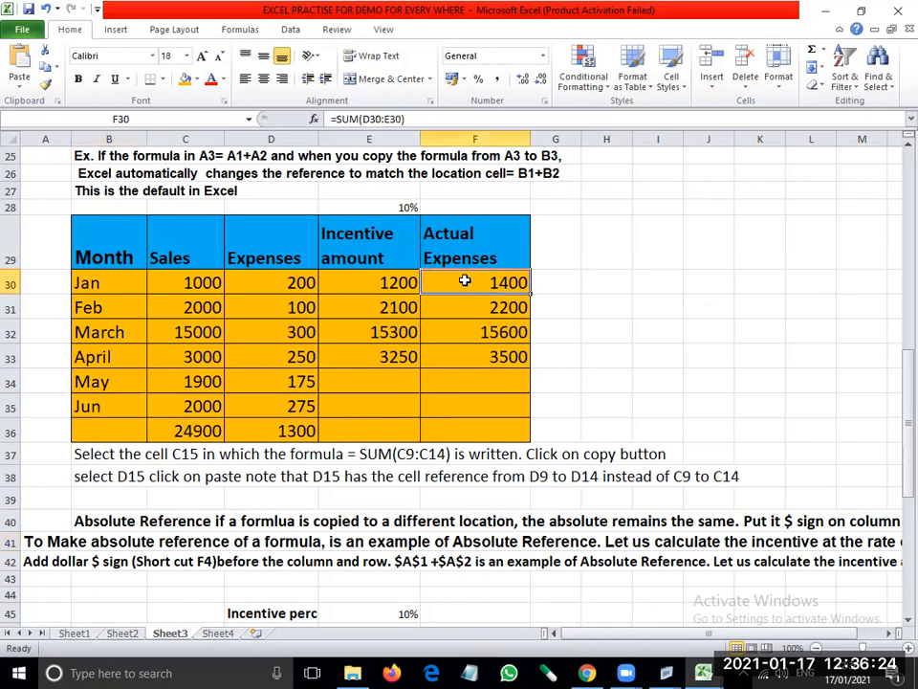
pyautogui.click(473, 231)
pyautogui.press('F2')
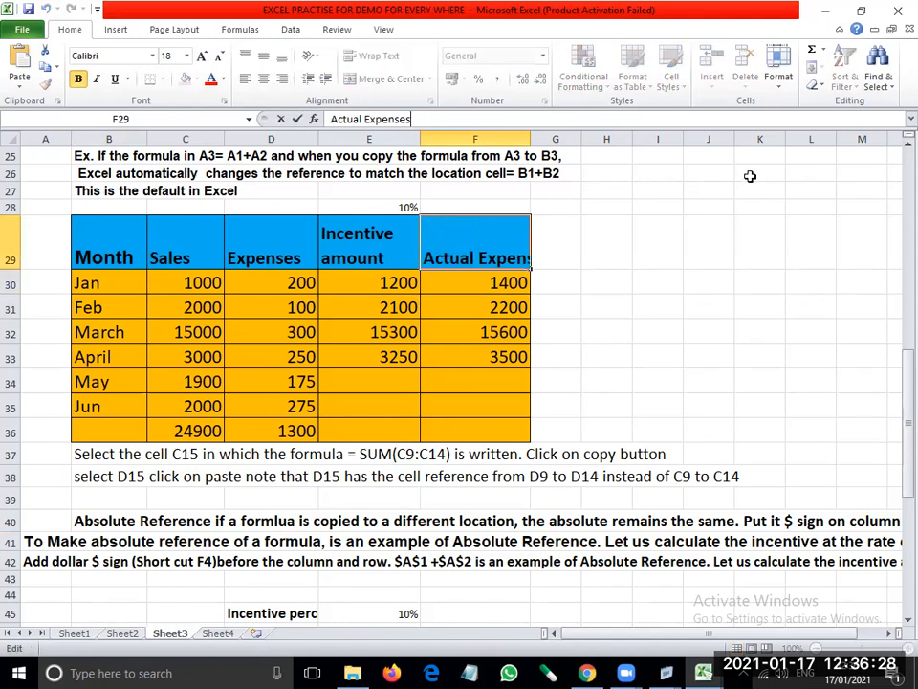
pyautogui.write(', Relat')
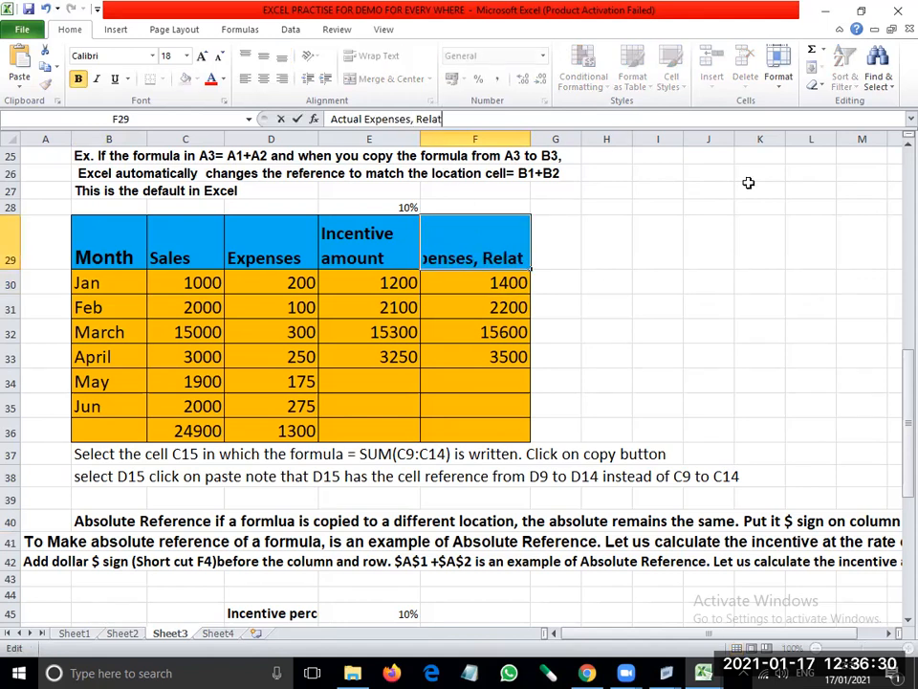
pyautogui.write('ive cell refer')
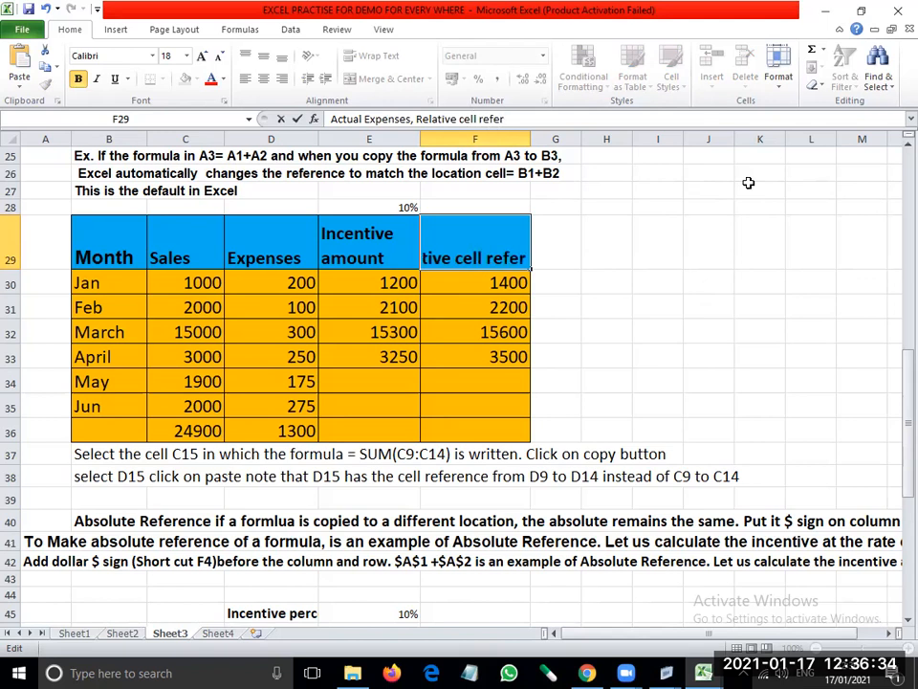
pyautogui.write('ence')
pyautogui.press('Return')
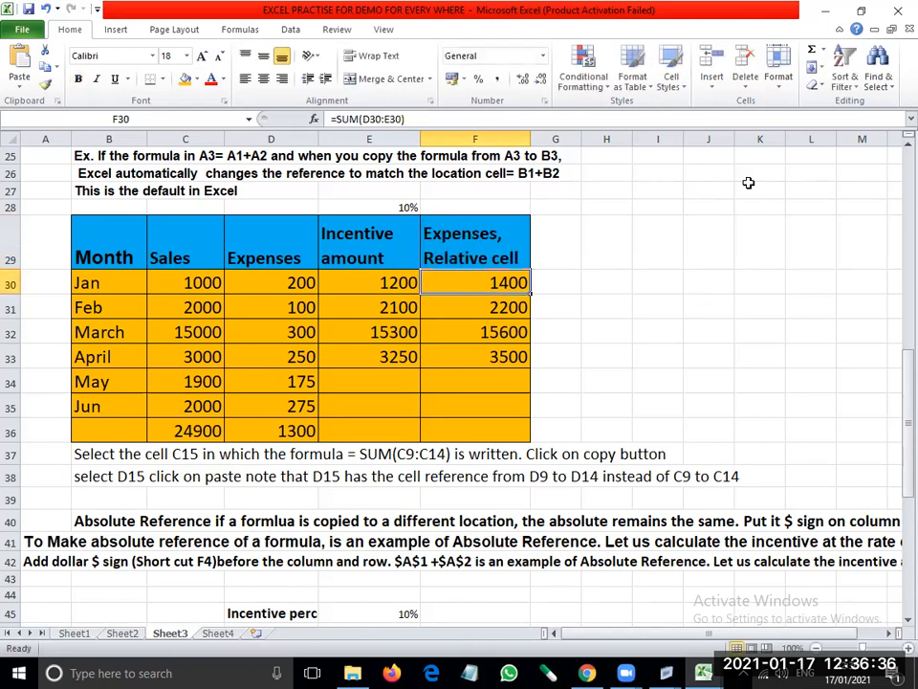
pyautogui.press('Up')
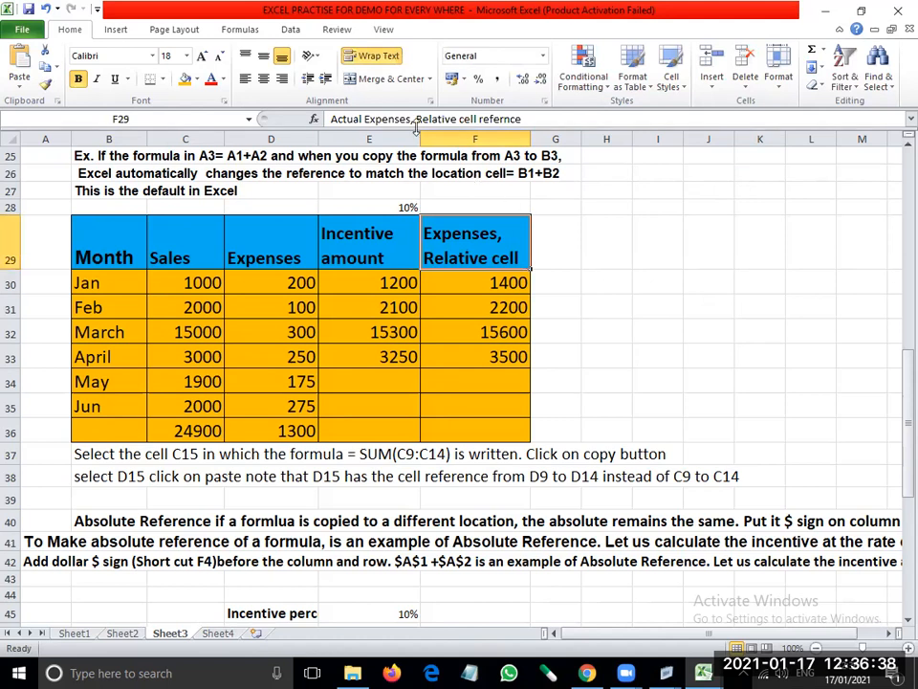
pyautogui.moveTo(10, 271); pyautogui.dragTo(9, 285)
# - Enter the heading "Absolute cell refernece" in G29 beside the table's header row
pyautogui.click(557, 241)
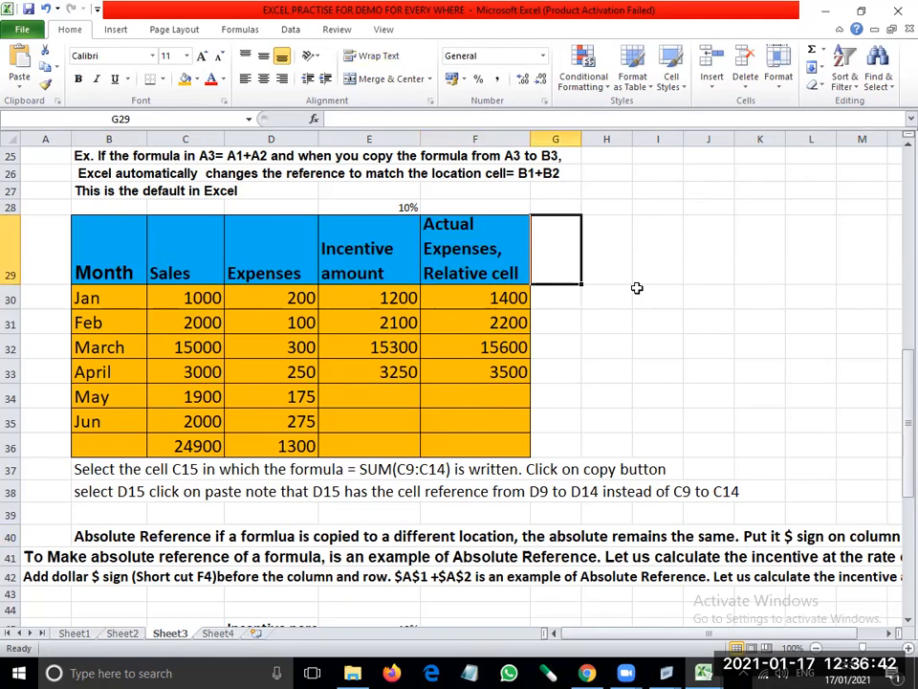
pyautogui.write('Absolute cell refernece')
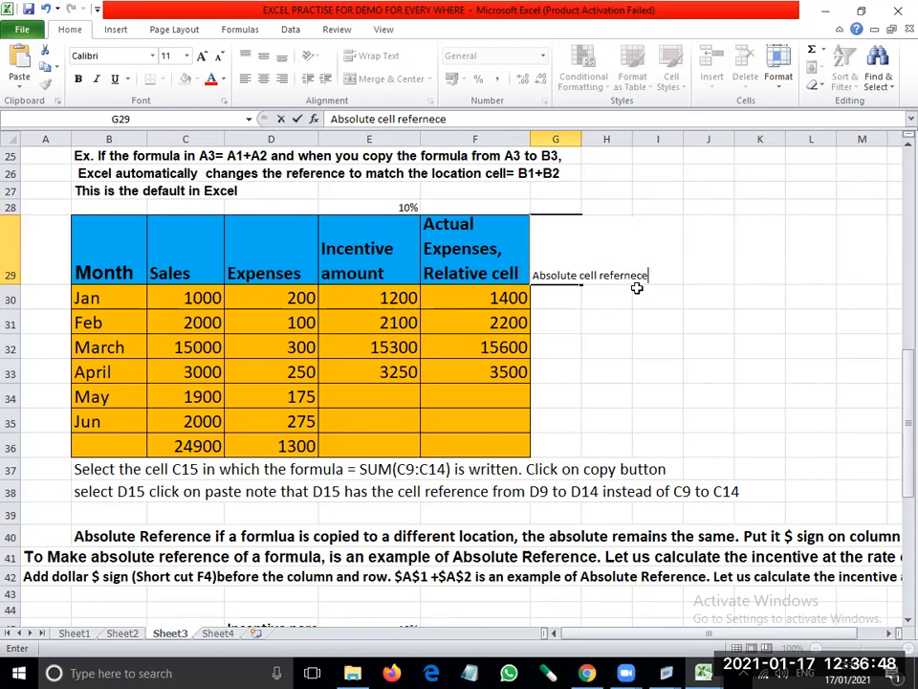
pyautogui.press('Return')
pyautogui.press('Up')
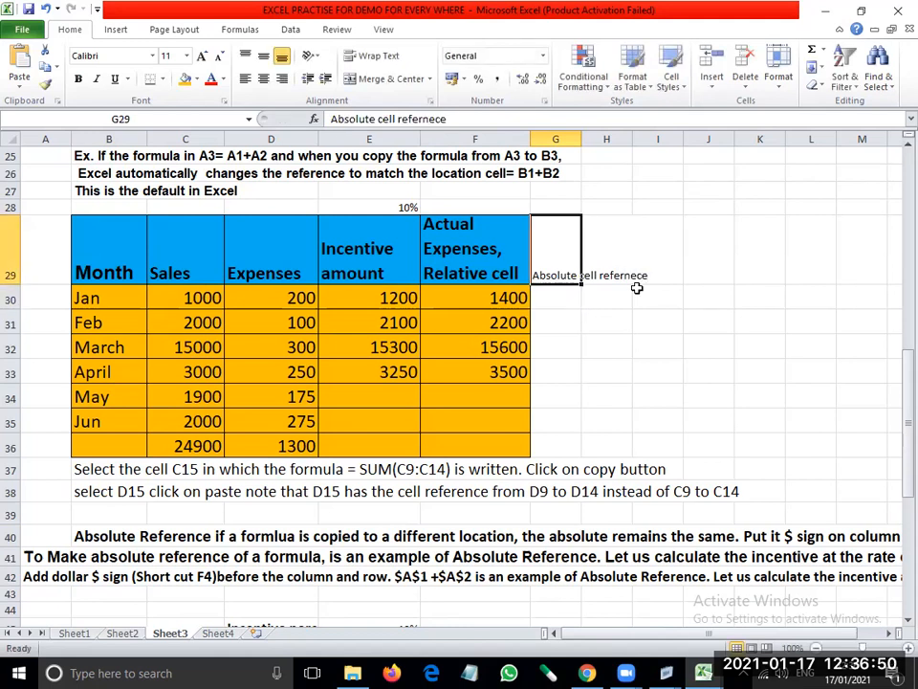
# - Make the G29 heading wrapped, bold and 14 pt, enlarging column G and row 29 to fit it
pyautogui.click(379, 55)
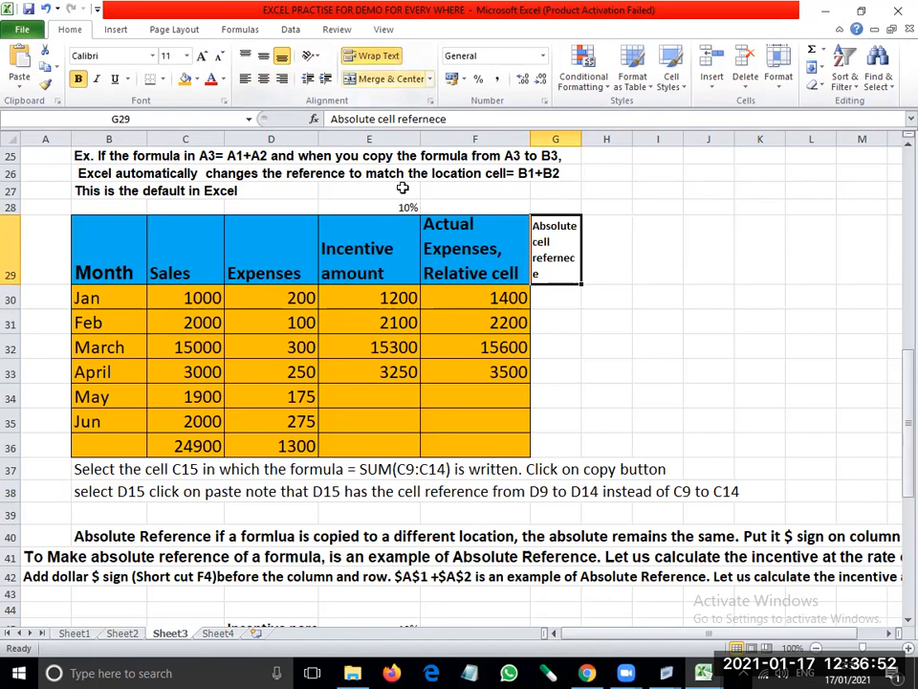
pyautogui.moveTo(581, 140); pyautogui.dragTo(597, 139)
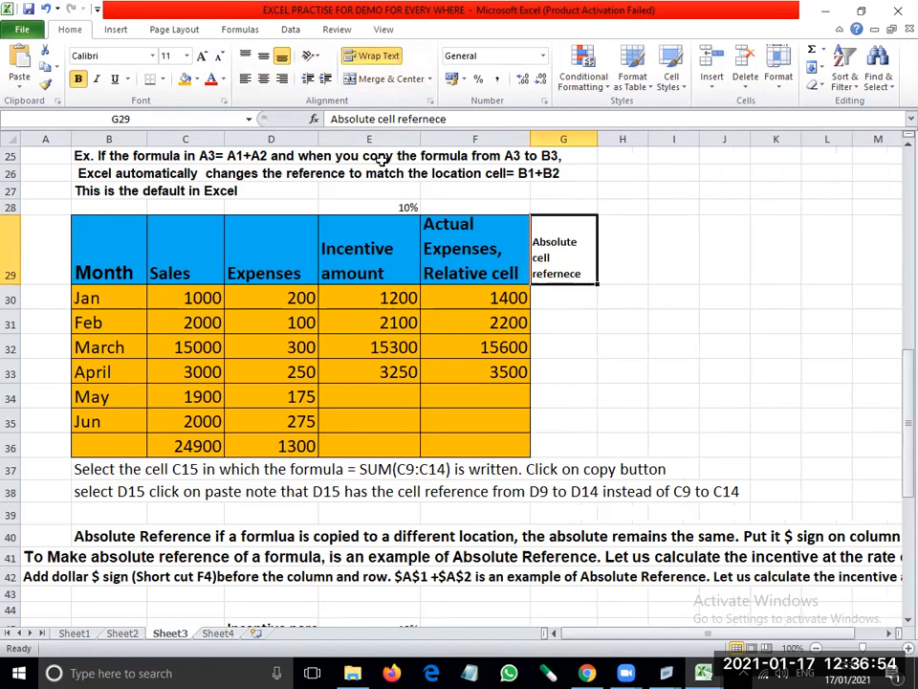
pyautogui.click(172, 55)
pyautogui.write('1')
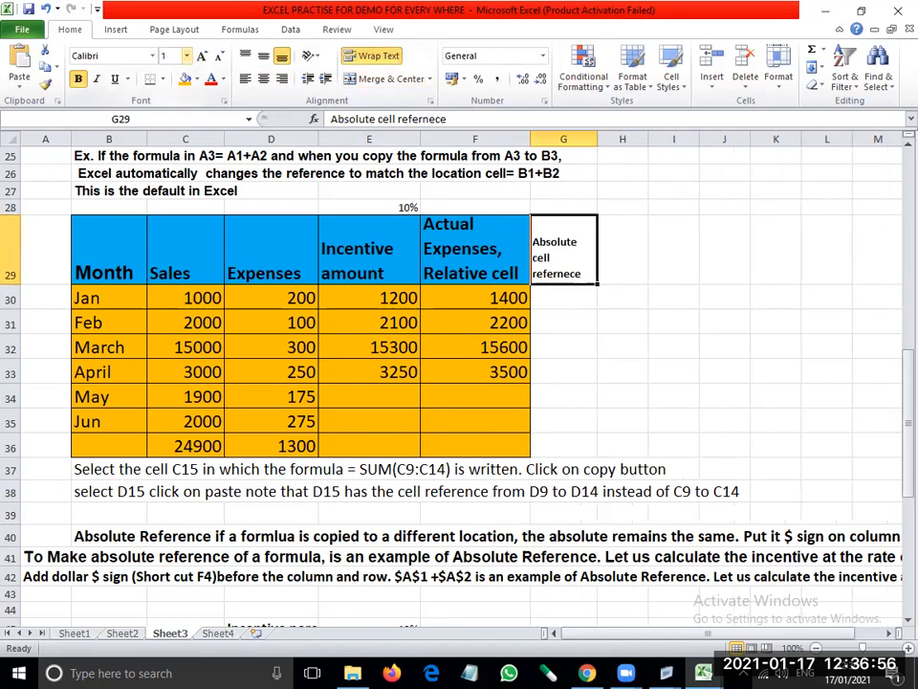
pyautogui.write('4')
pyautogui.press('Return')
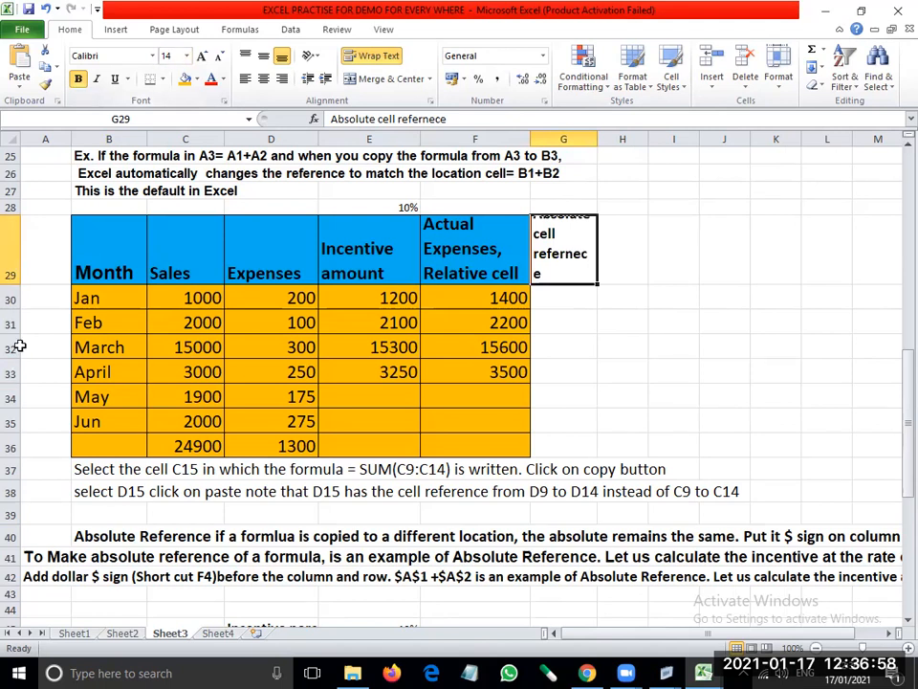
pyautogui.moveTo(7, 285); pyautogui.dragTo(6, 312)
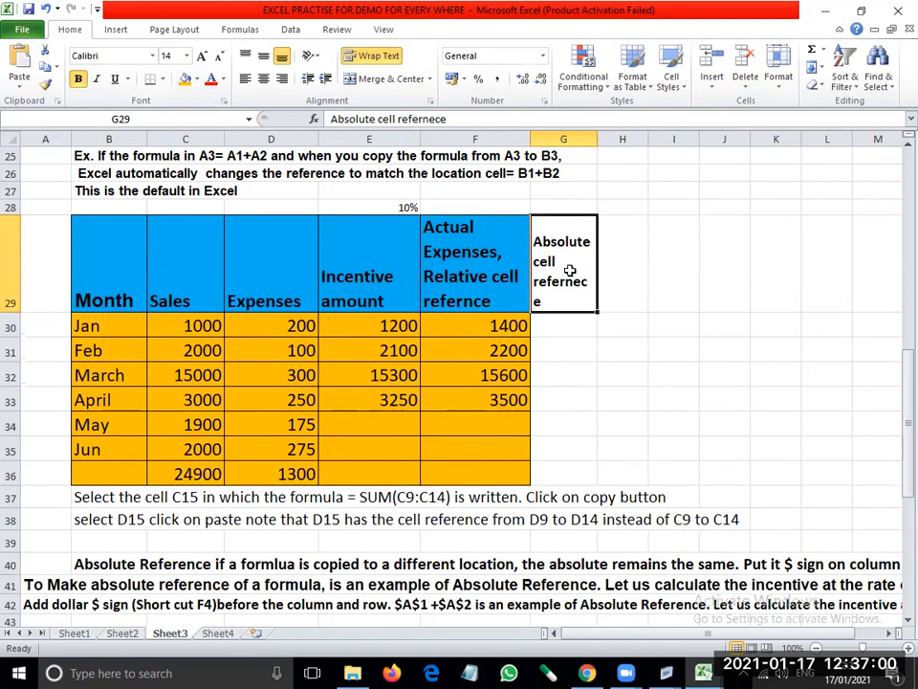
# - Format the header cells B29:G29 with a light blue fill and yellow text, and widen column G
pyautogui.click(222, 80)
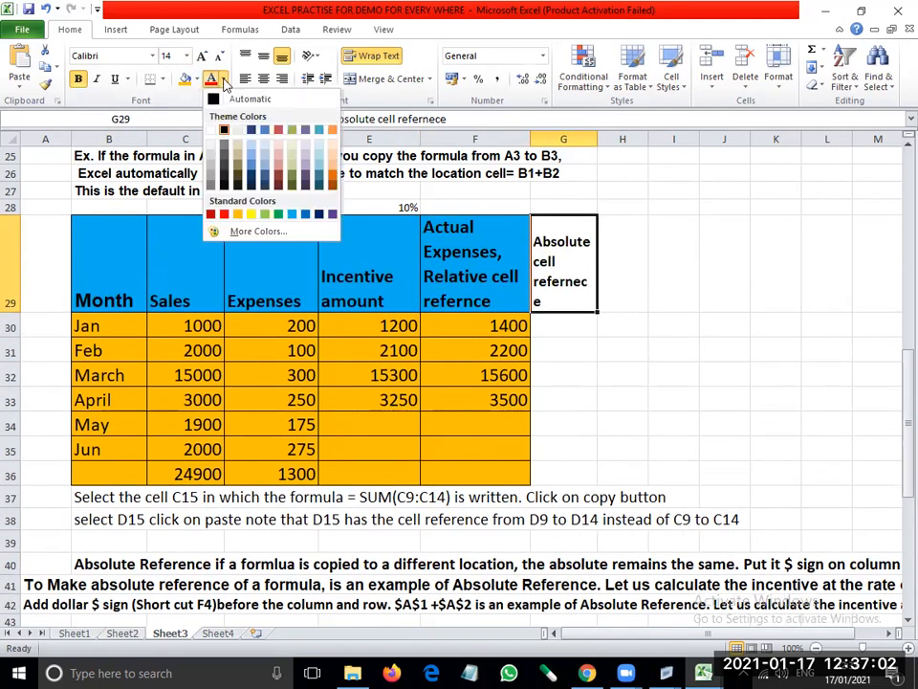
pyautogui.click(289, 211)
pyautogui.moveTo(135, 255); pyautogui.dragTo(576, 285)
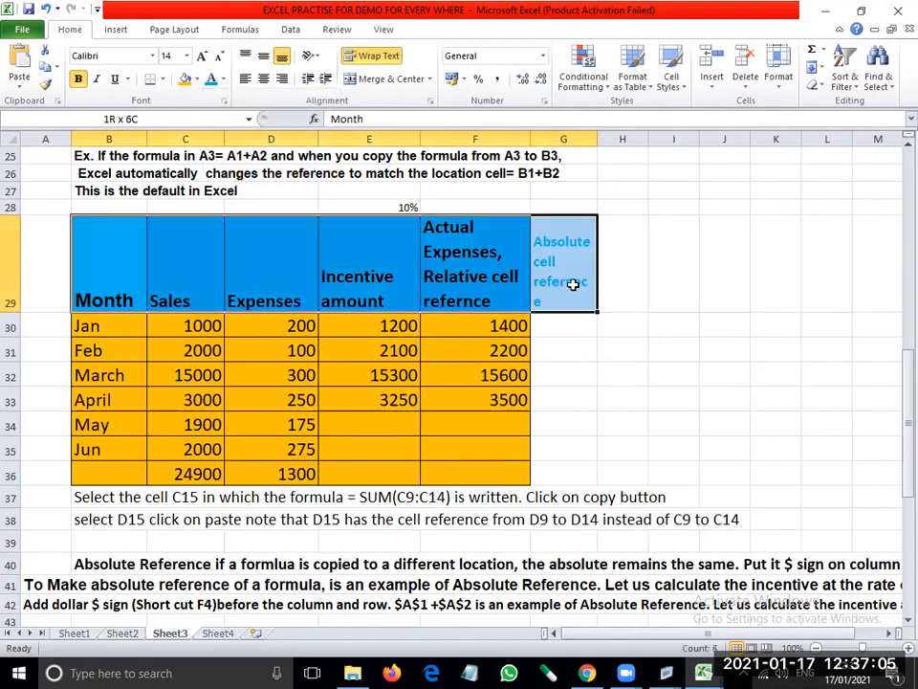
pyautogui.click(211, 81)
pyautogui.click(197, 80)
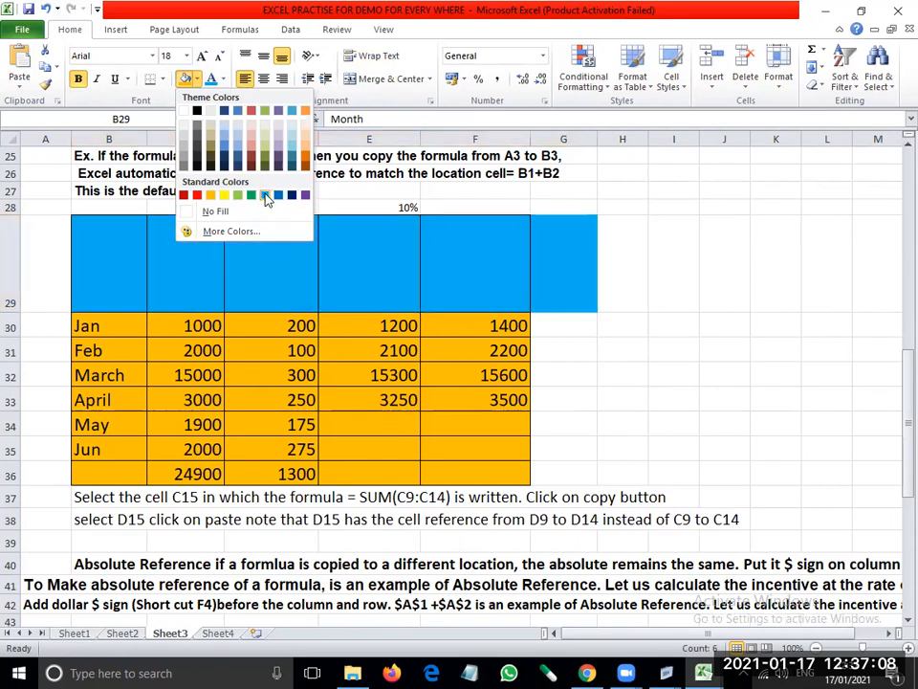
pyautogui.click(264, 195)
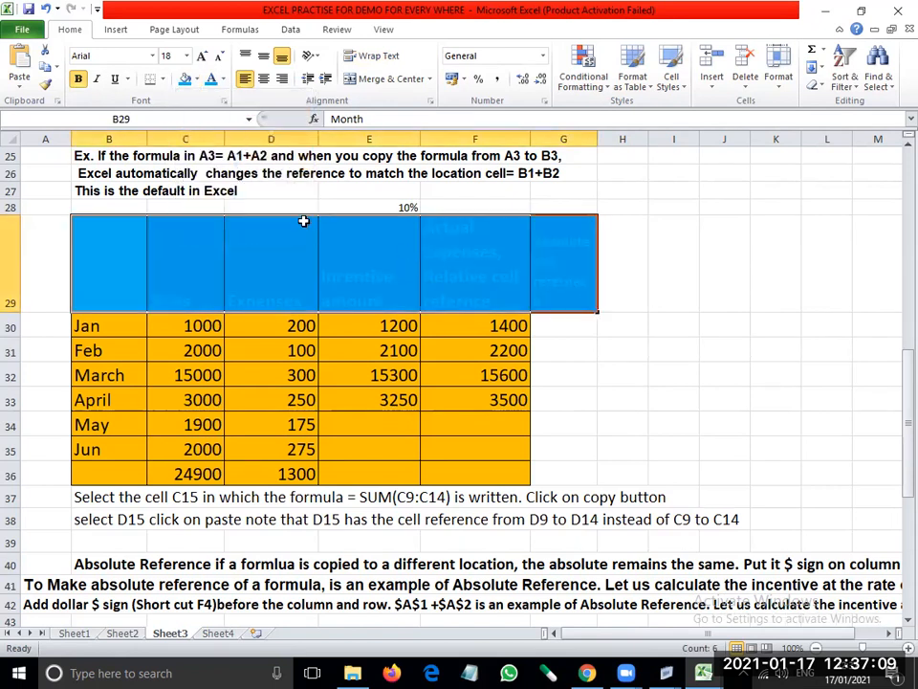
pyautogui.click(222, 79)
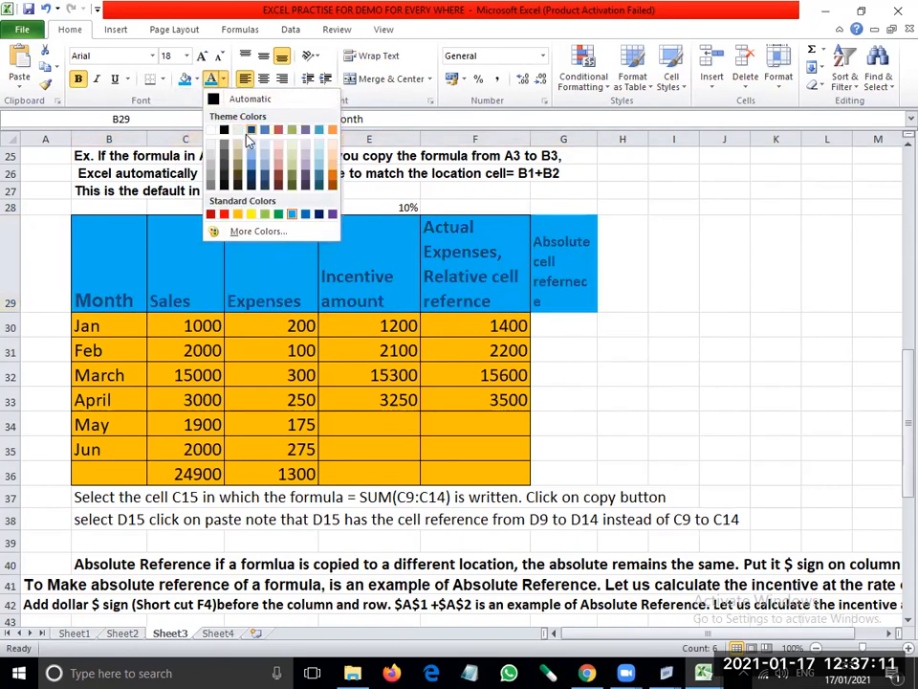
pyautogui.click(249, 214)
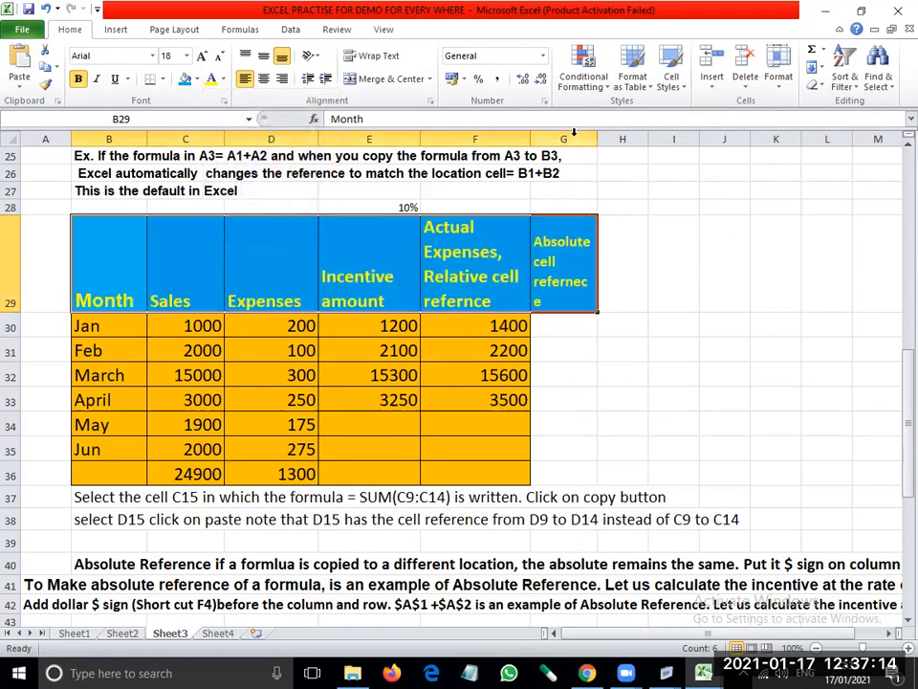
pyautogui.moveTo(596, 139); pyautogui.dragTo(616, 139)
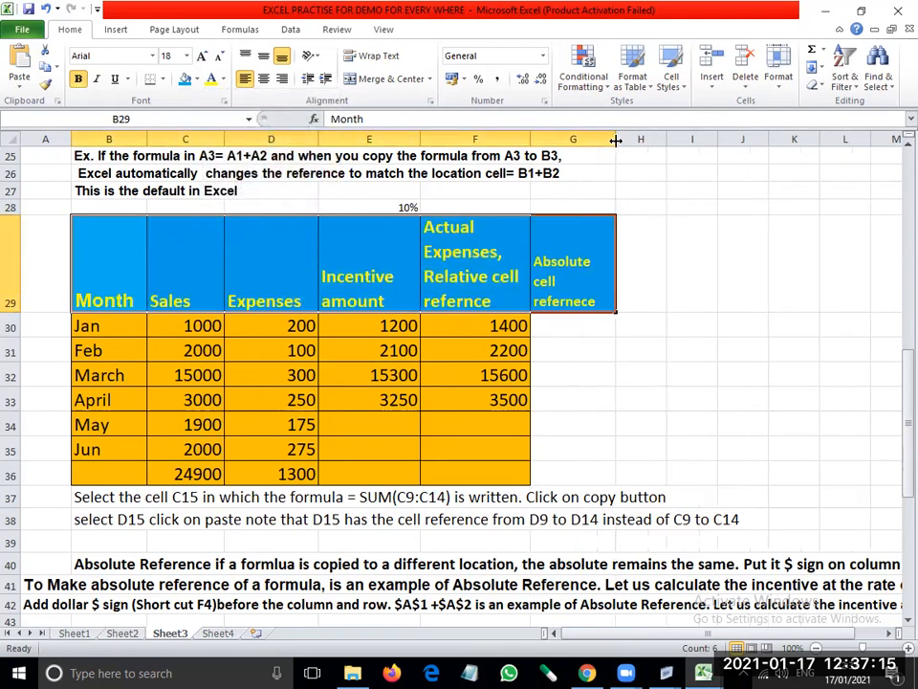
pyautogui.click(564, 326)
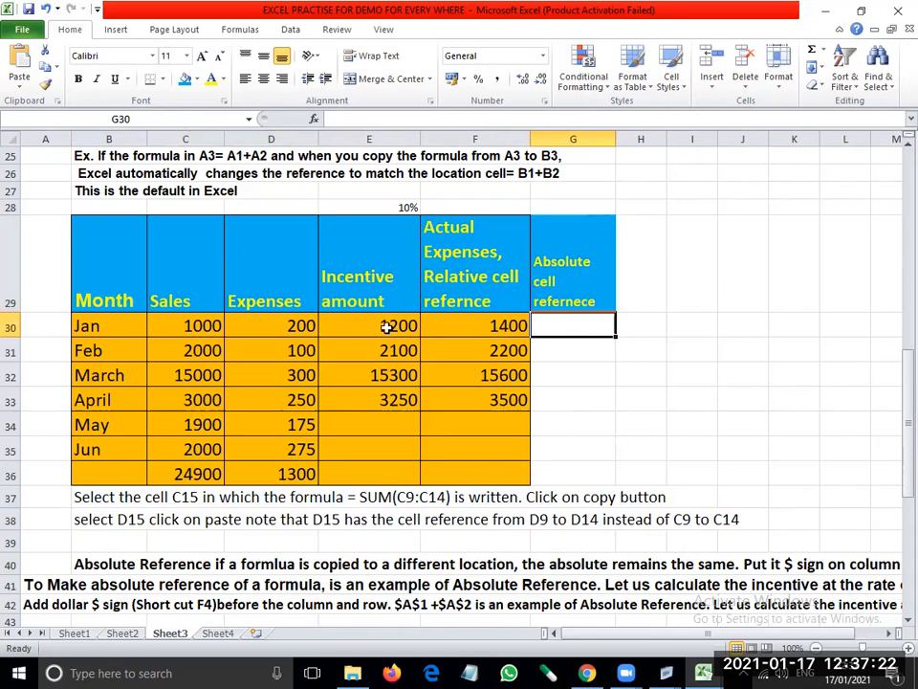
pyautogui.click(298, 326)
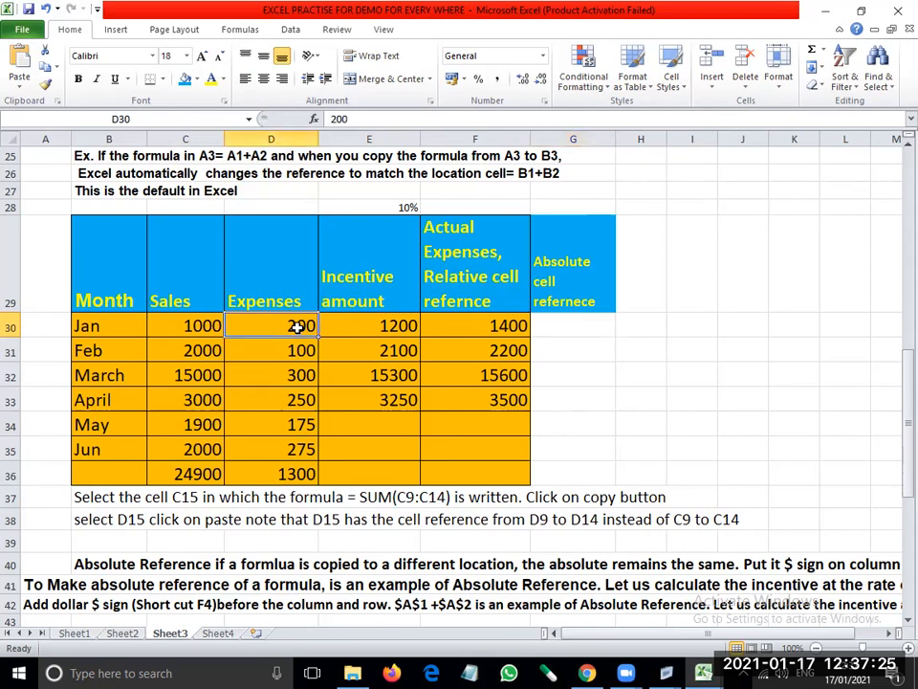
pyautogui.click(405, 210)
pyautogui.click(301, 328)
pyautogui.click(409, 207)
# - Move the "Absolute cell refernece" heading from G29 to H29
pyautogui.click(564, 262)
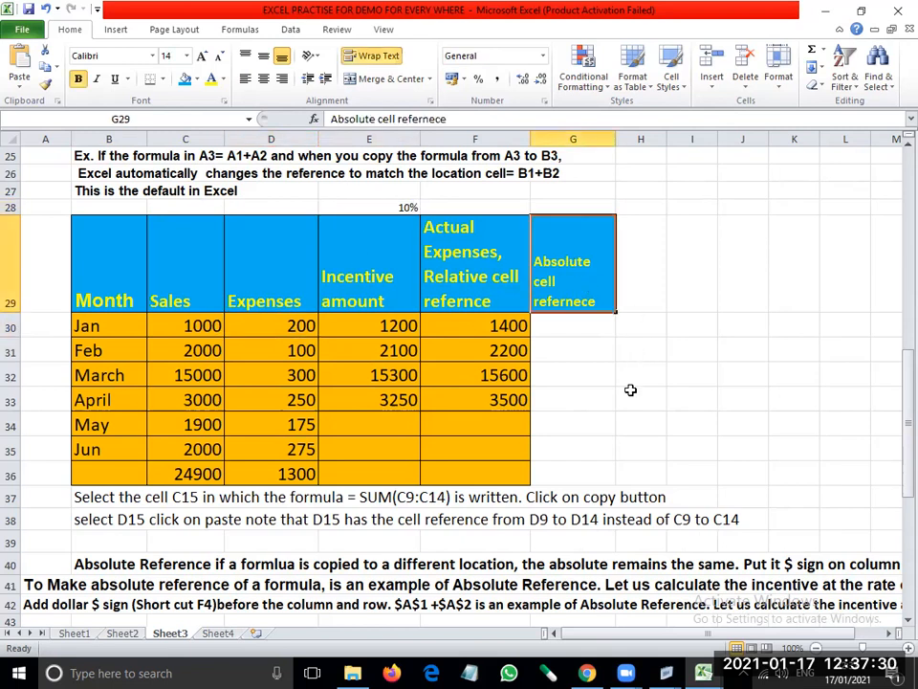
pyautogui.hotkey('ctrl', 'x')
pyautogui.press('Right')
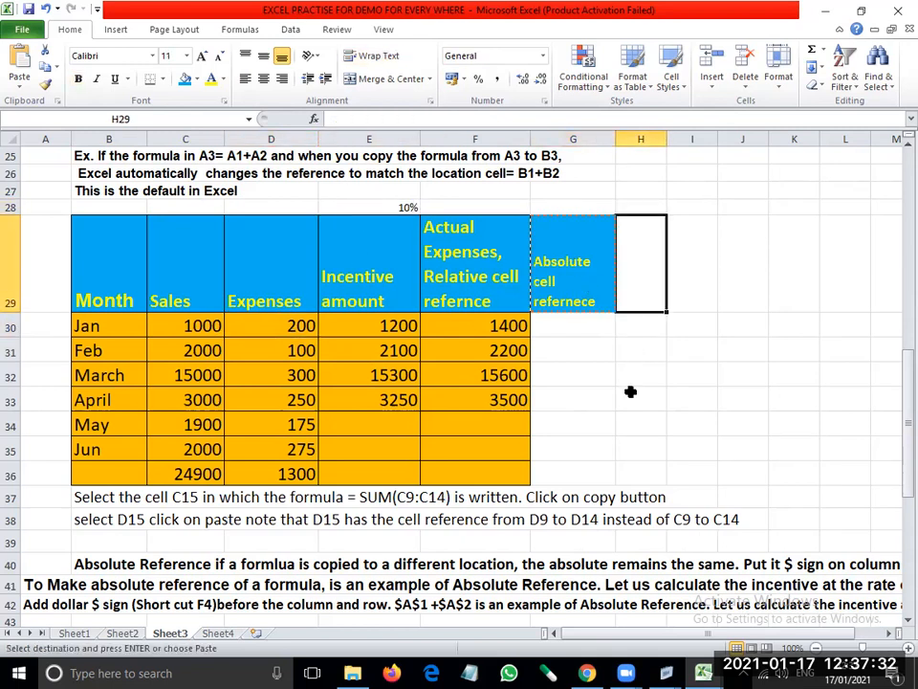
pyautogui.hotkey('ctrl', 'v')
# - Enter the heading "Relative" in G29 and give it a light blue fill with yellow text
pyautogui.press('Left')
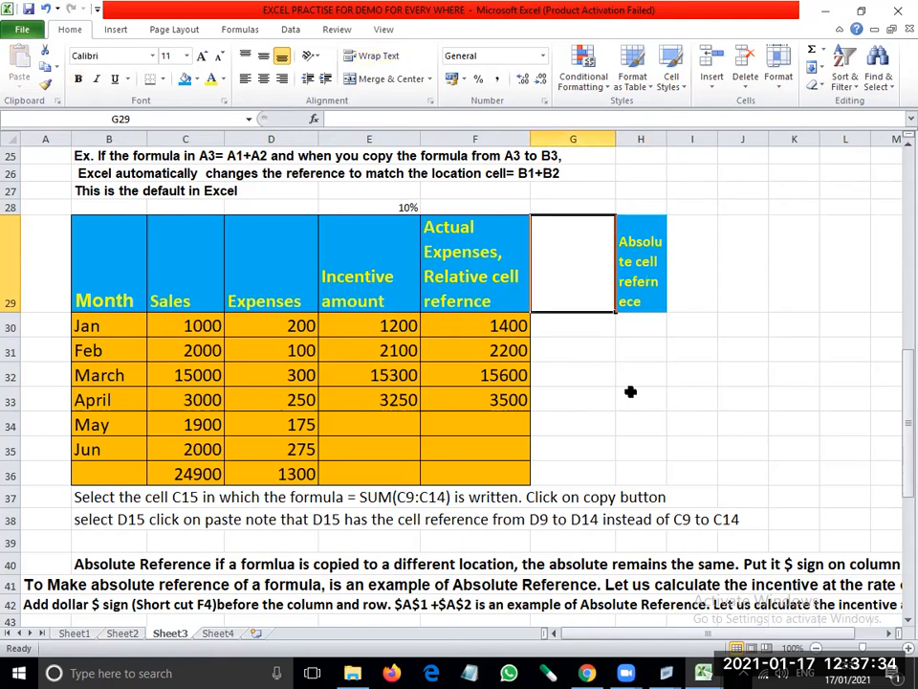
pyautogui.write('Re')
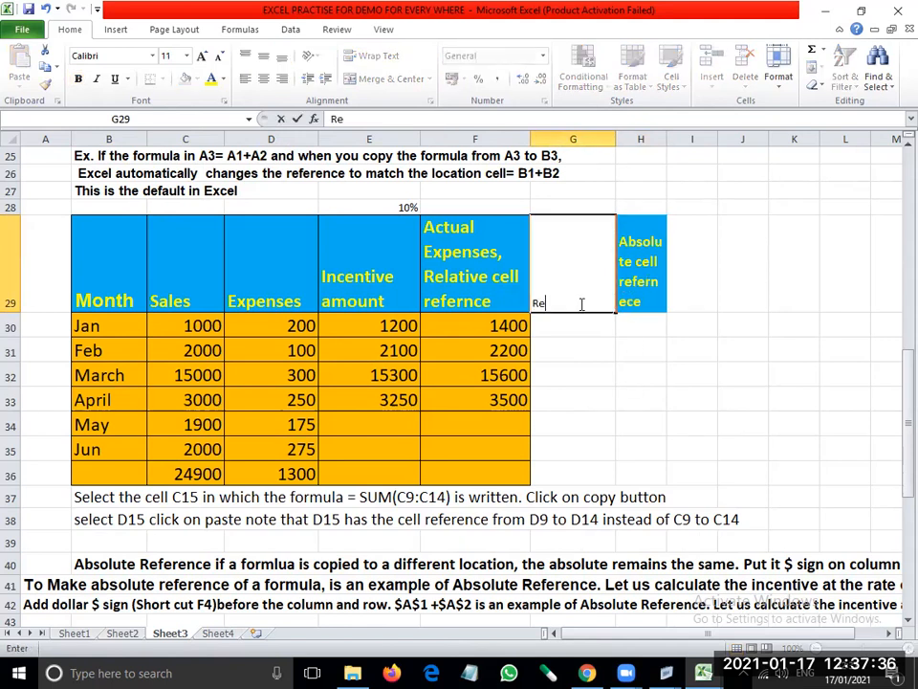
pyautogui.write('lative')
pyautogui.press('Return')
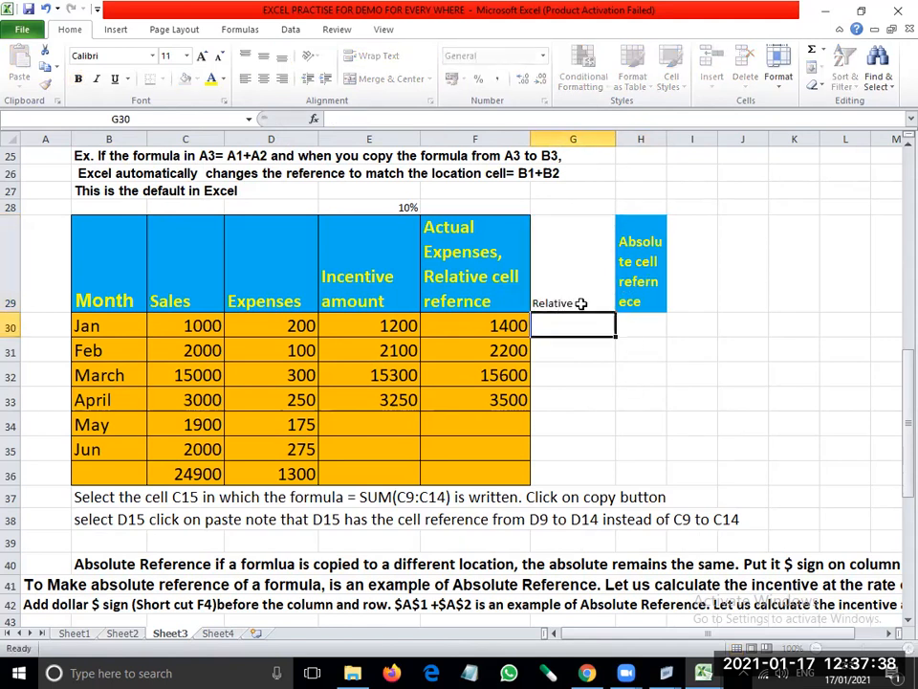
pyautogui.press('Up')
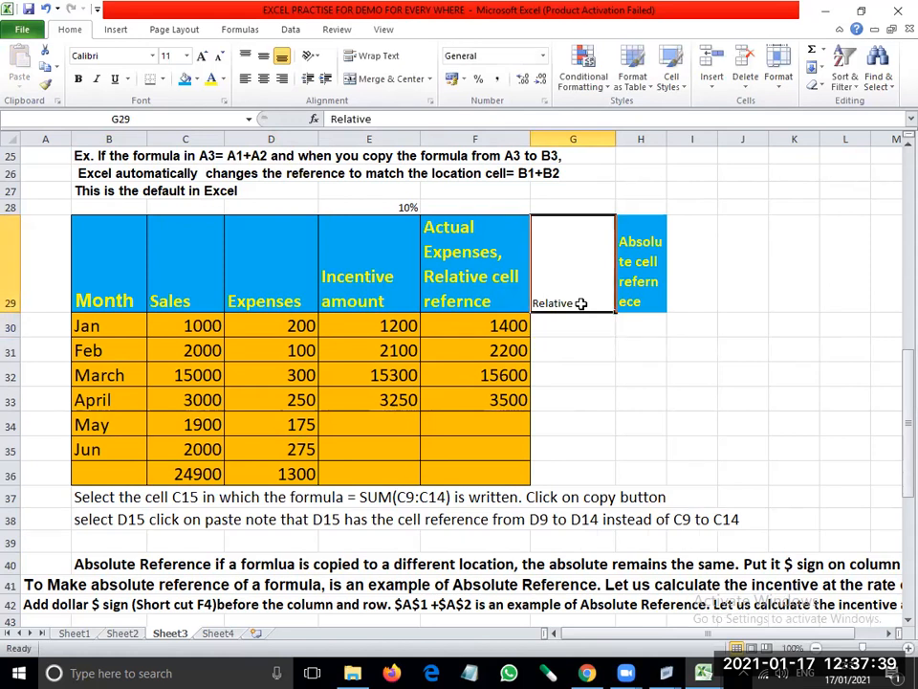
pyautogui.click(185, 78)
pyautogui.click(212, 82)
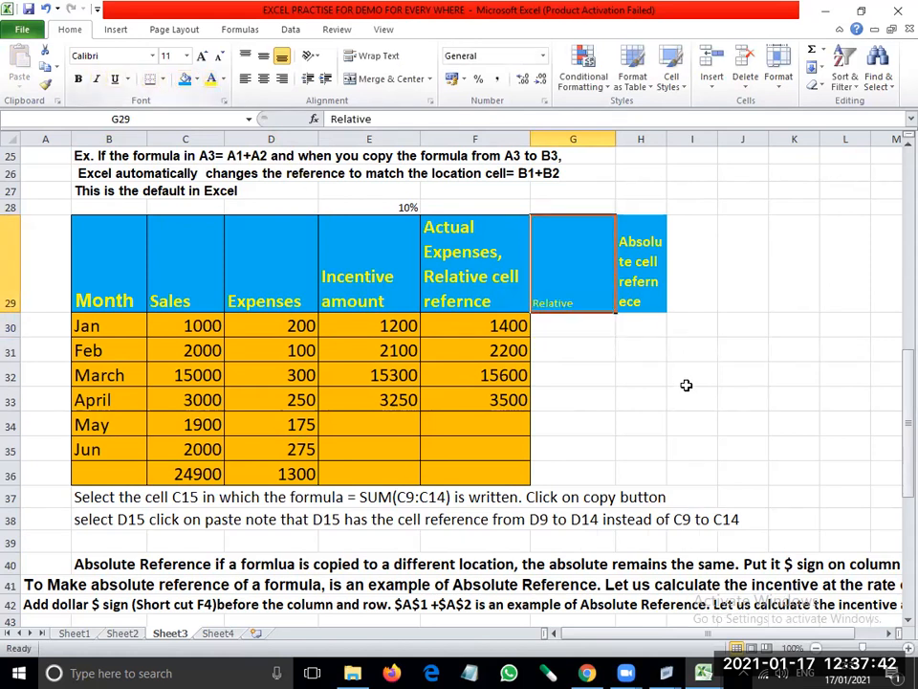
# - Enter the formula =D30*E28 in G30 to multiply January's expenses by the 10% rate, and reselect that cell
pyautogui.click(554, 328)
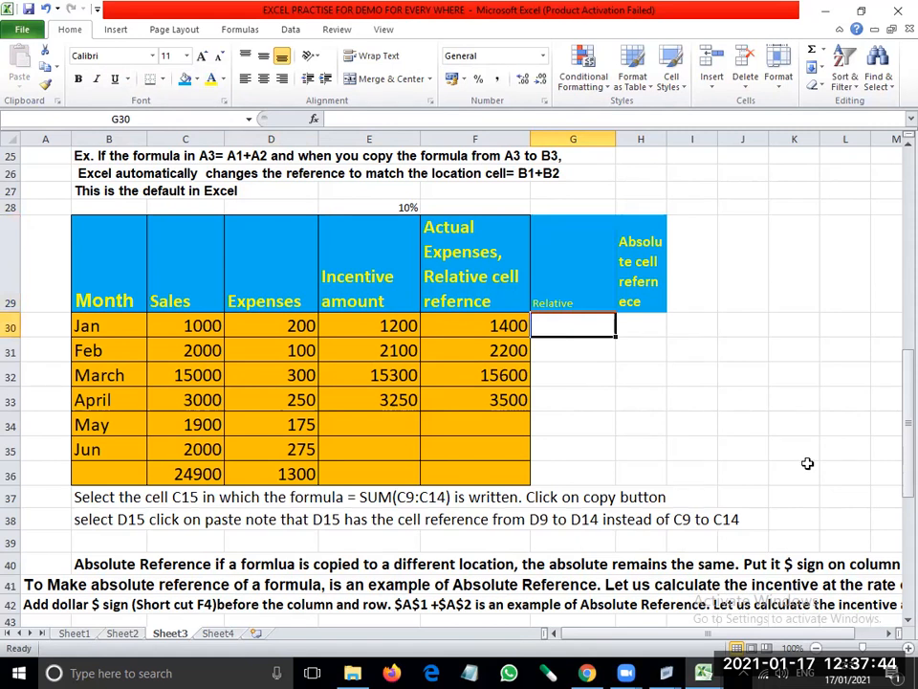
pyautogui.write('=')
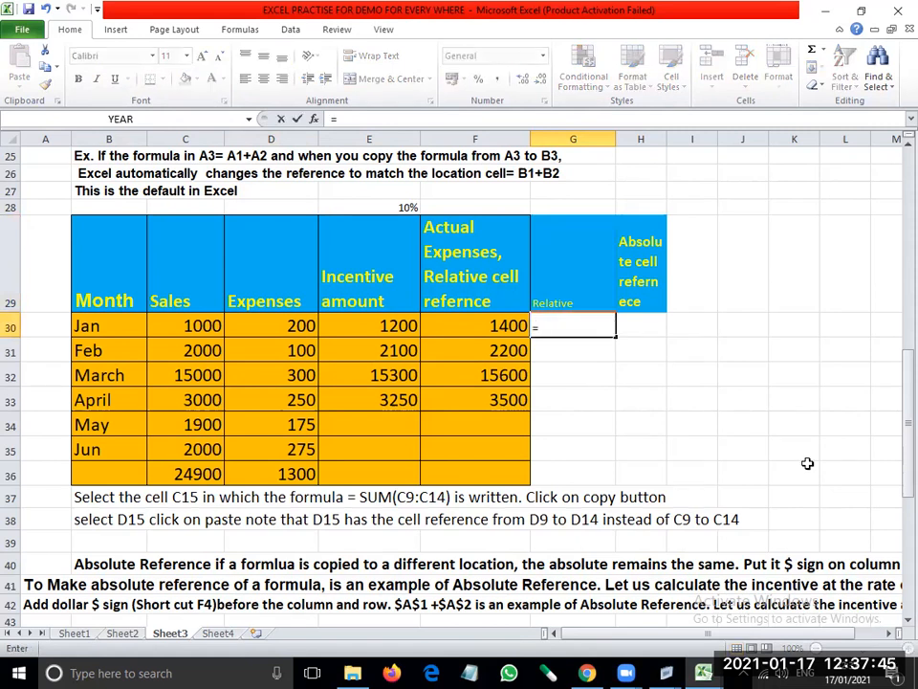
pyautogui.click(300, 325)
pyautogui.write('*')
pyautogui.click(404, 207)
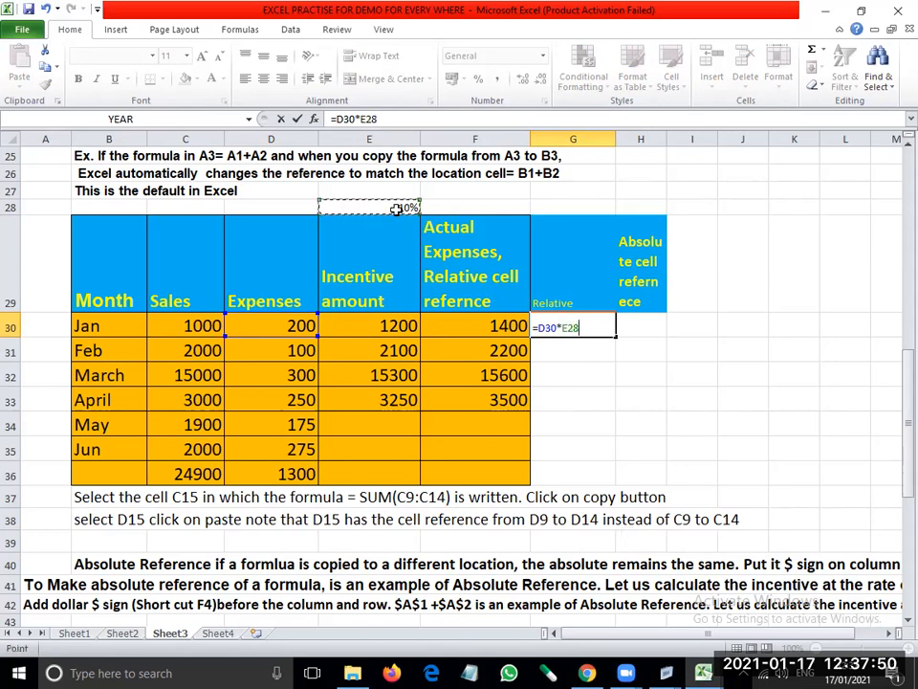
pyautogui.press('Return')
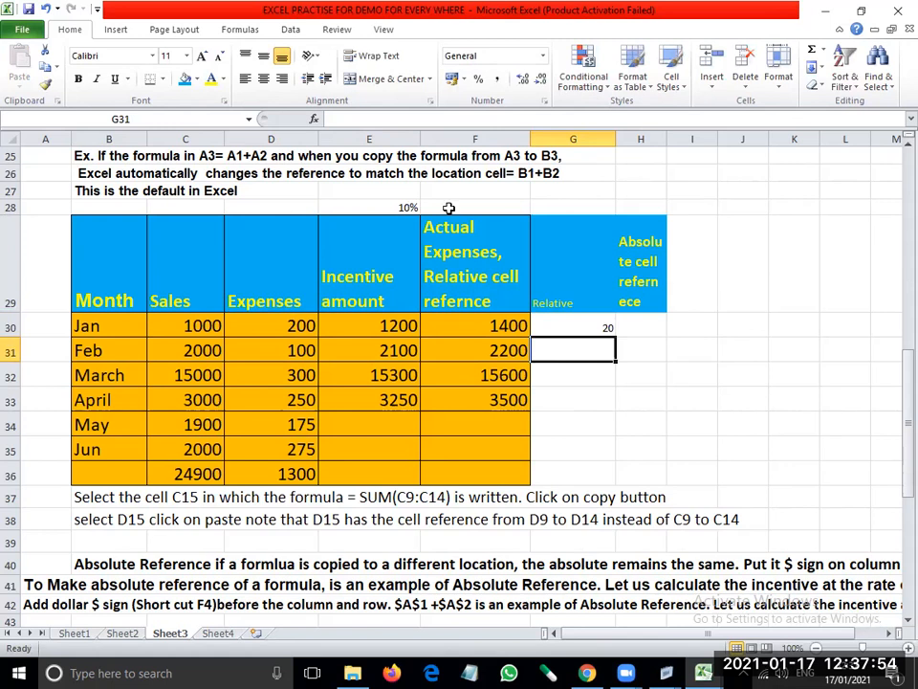
pyautogui.click(590, 321)
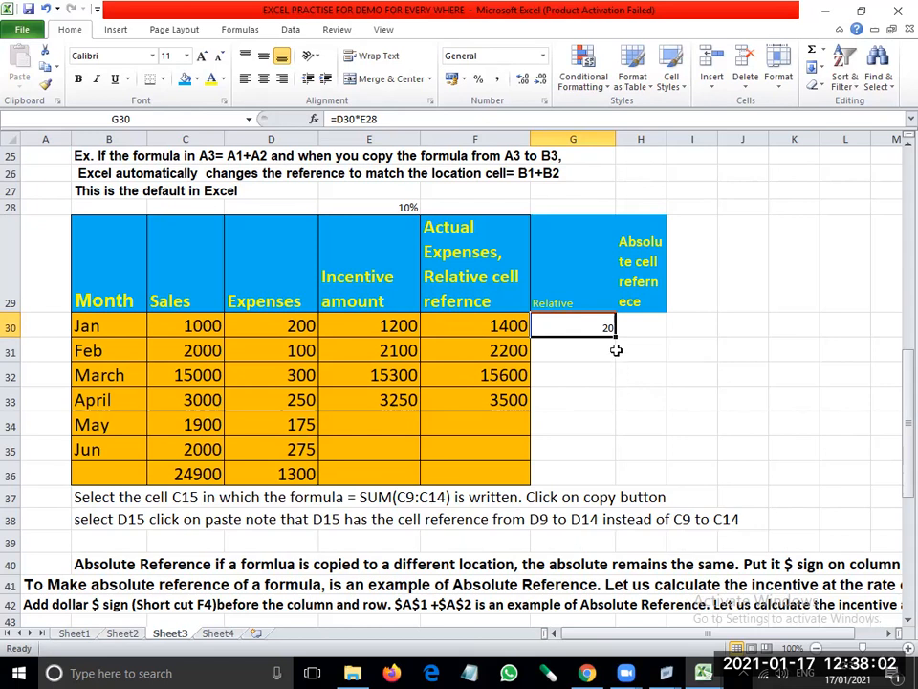
# - Fill the relative formula from G30 down through G33 and inspect the copies in G32 and G33
pyautogui.moveTo(617, 335); pyautogui.dragTo(613, 404)
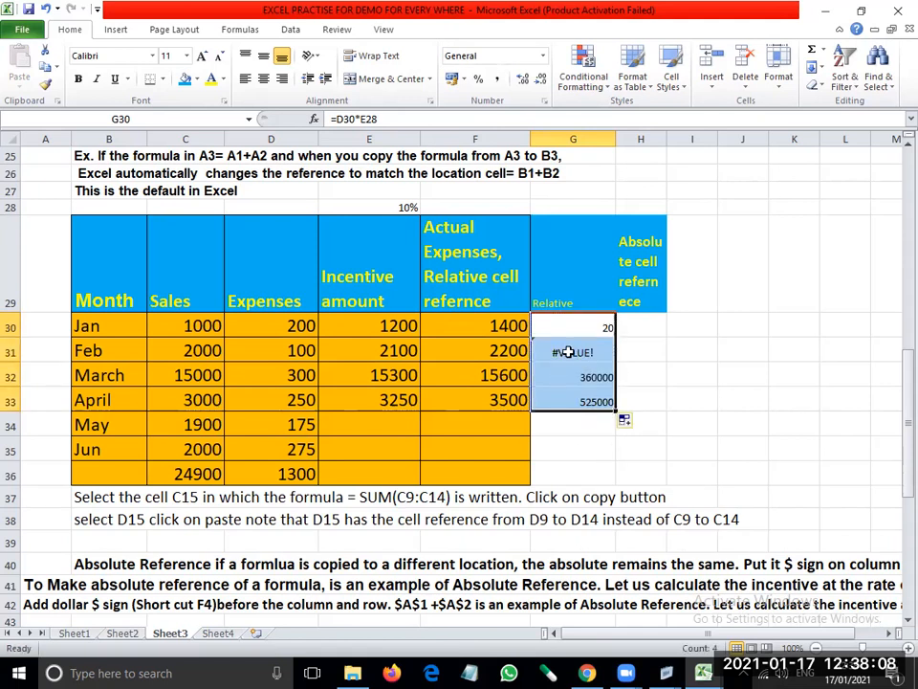
pyautogui.click(578, 377)
pyautogui.click(578, 403)
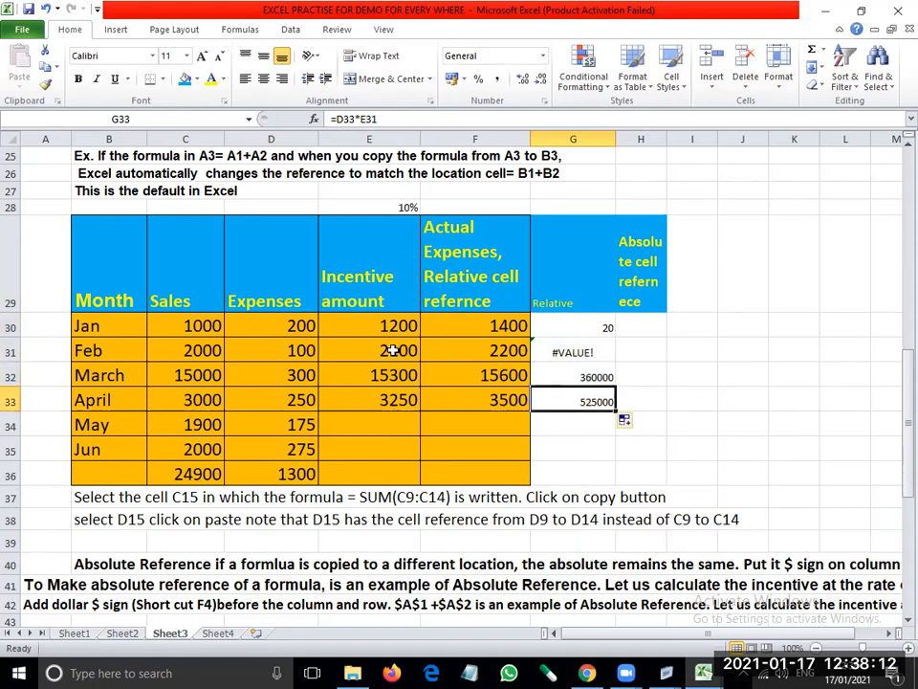
# - Compare the relative formulas in G30:G33 with the expense cells in column D and the 10% rate in E28
pyautogui.click(300, 324)
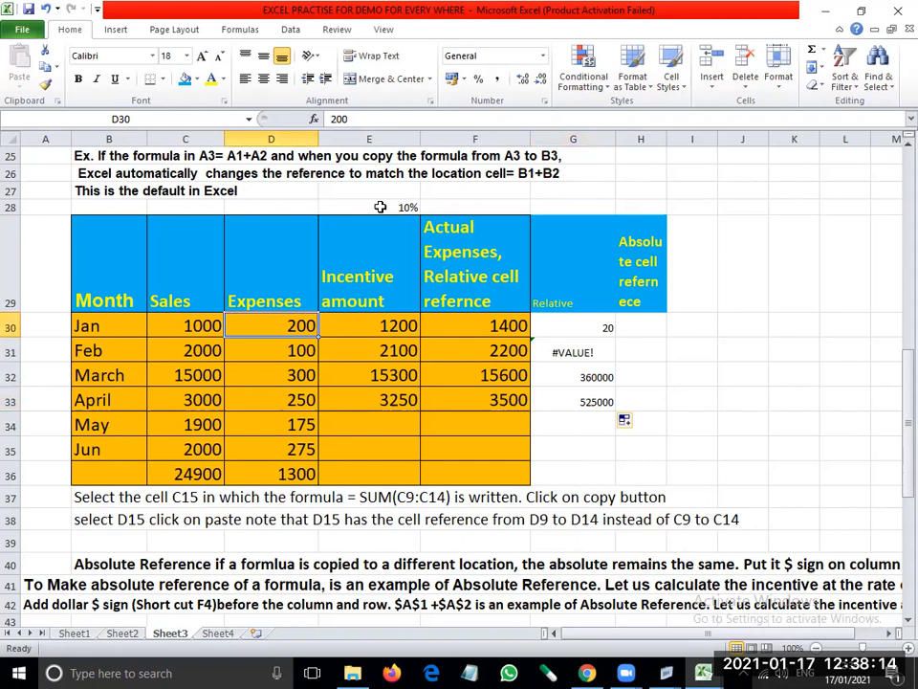
pyautogui.click(565, 326)
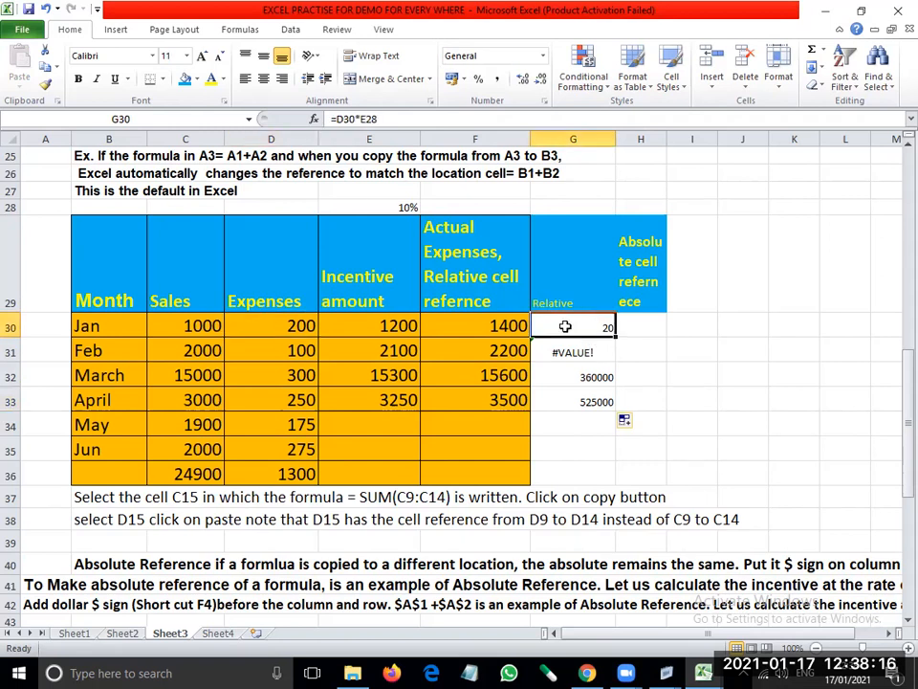
pyautogui.click(287, 348)
pyautogui.click(407, 207)
pyautogui.click(595, 358)
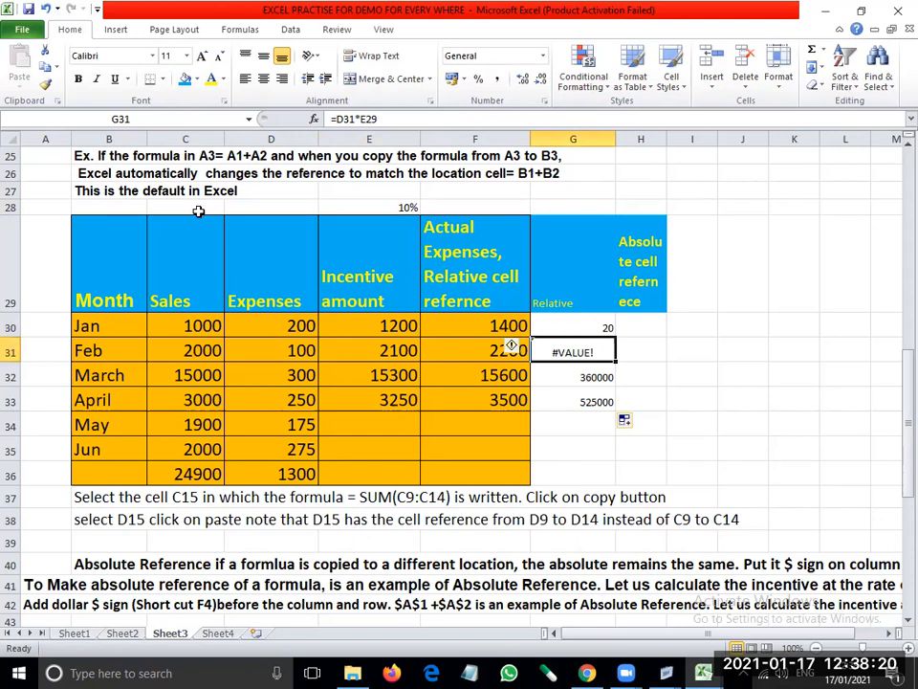
pyautogui.click(565, 319)
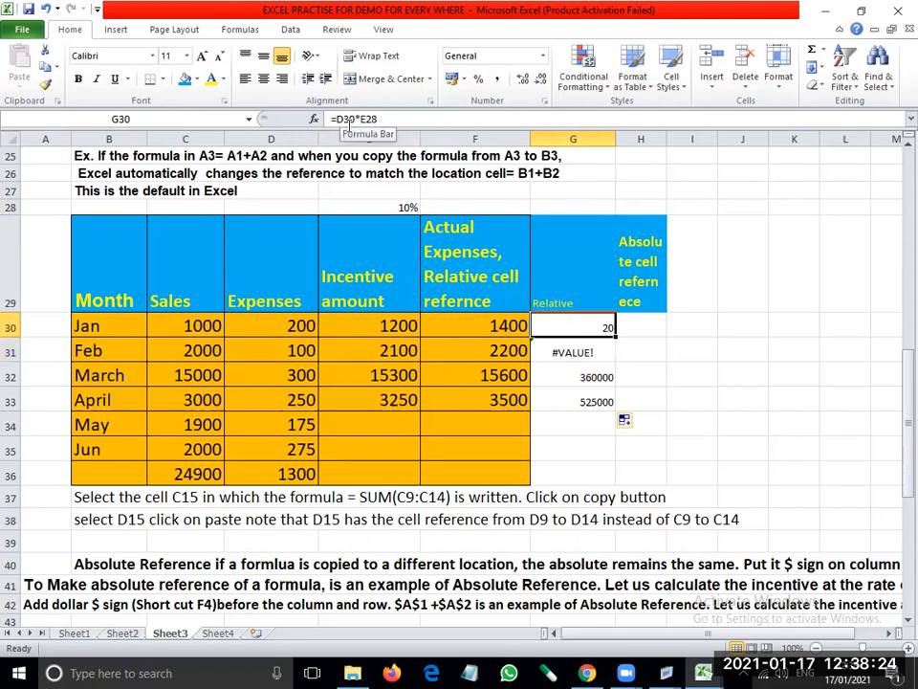
pyautogui.click(555, 354)
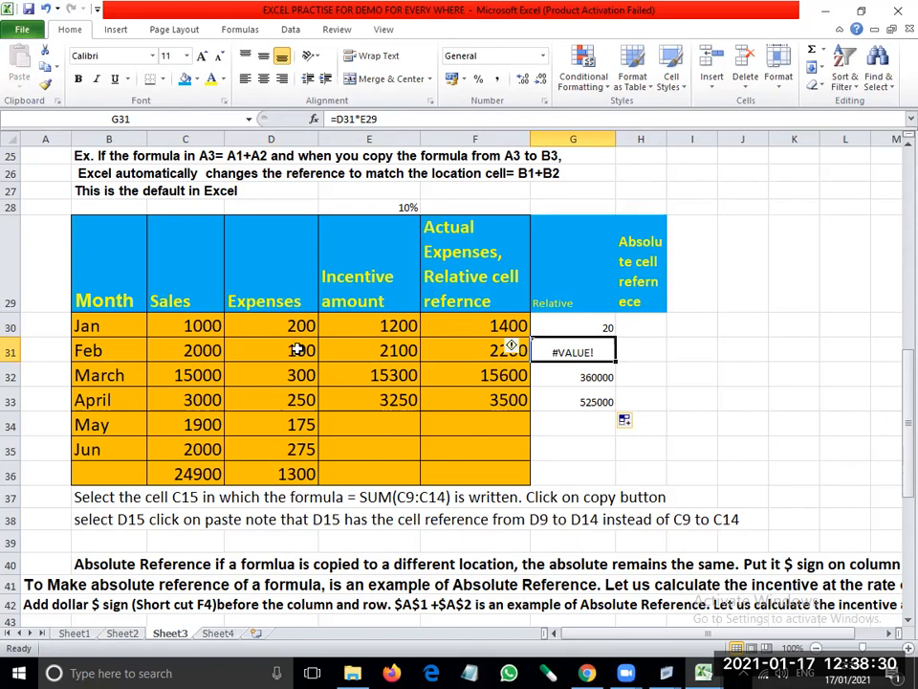
pyautogui.click(400, 204)
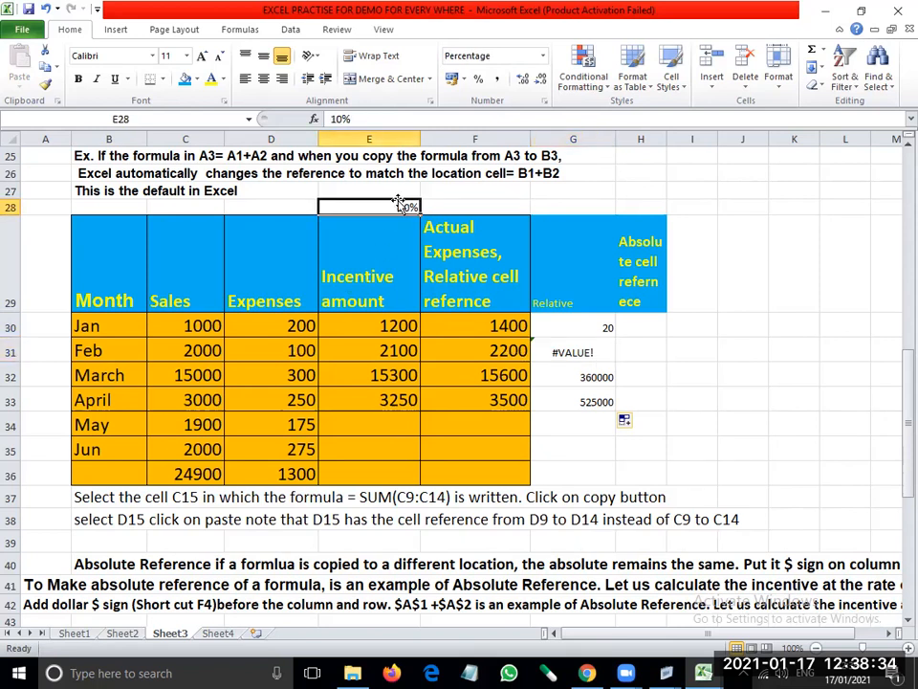
pyautogui.click(582, 351)
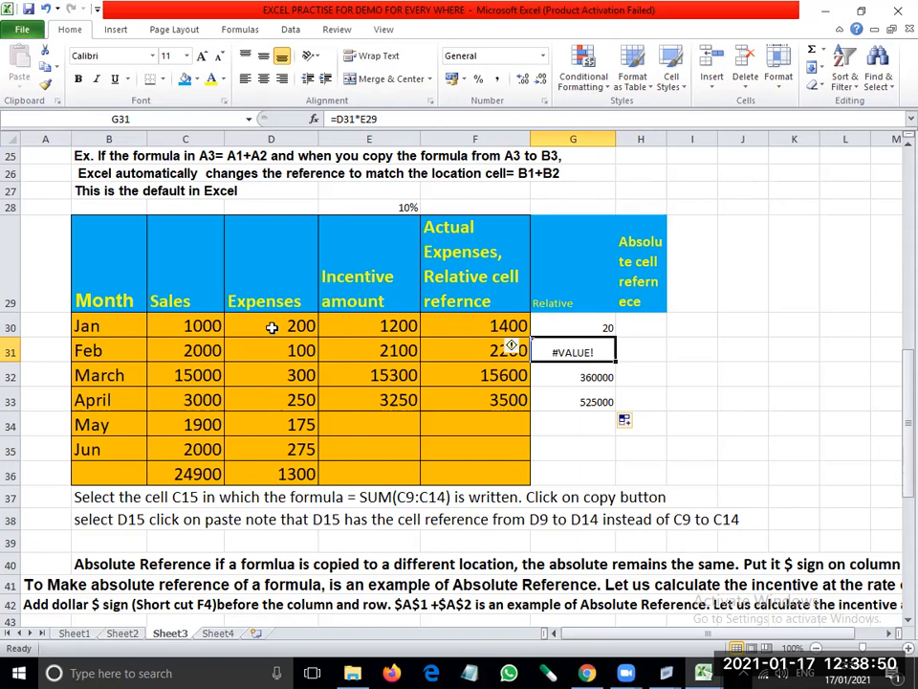
pyautogui.click(583, 328)
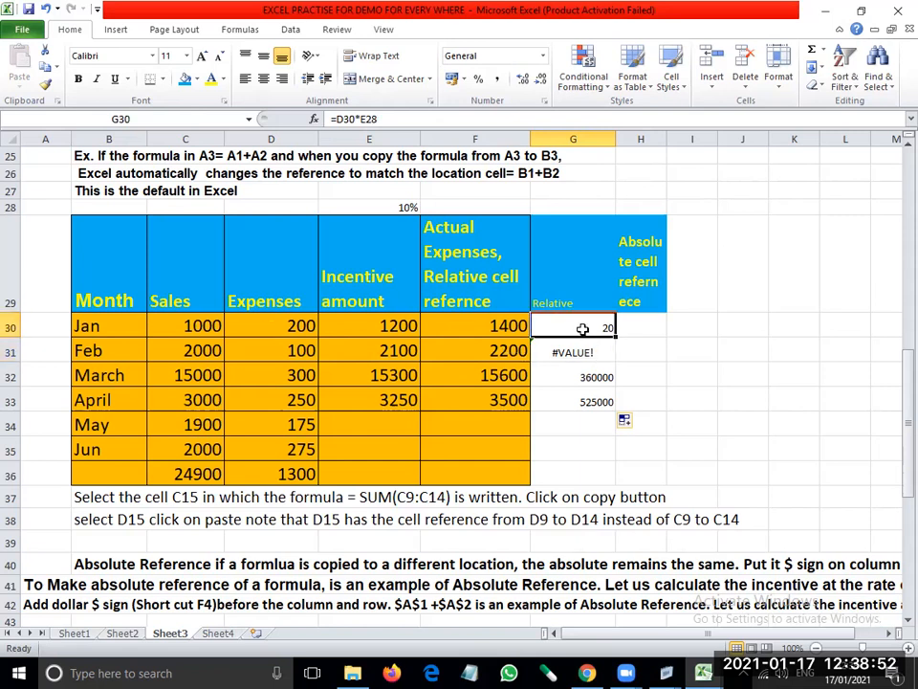
pyautogui.click(578, 352)
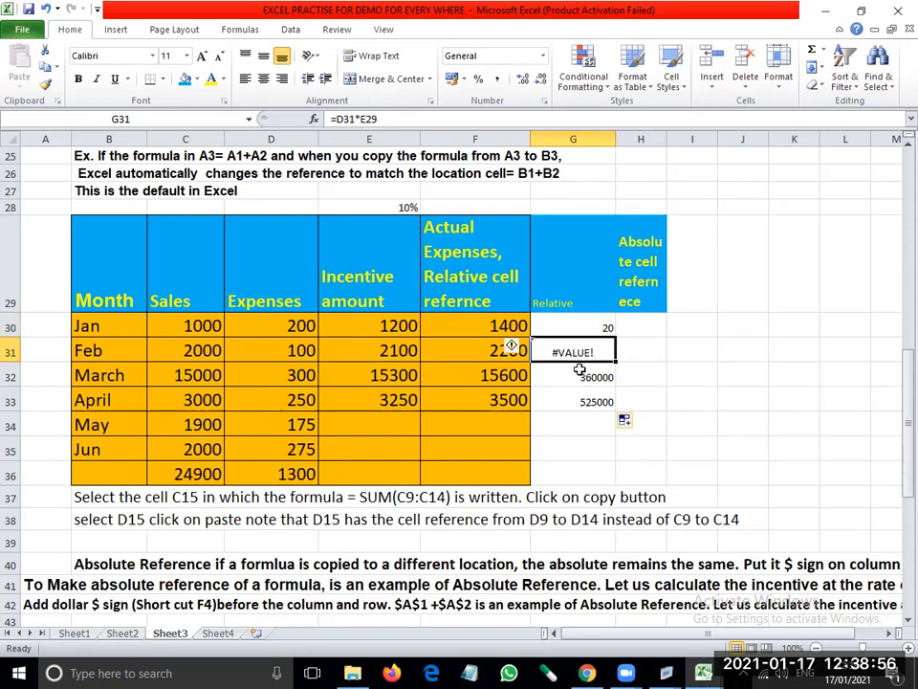
pyautogui.click(580, 373)
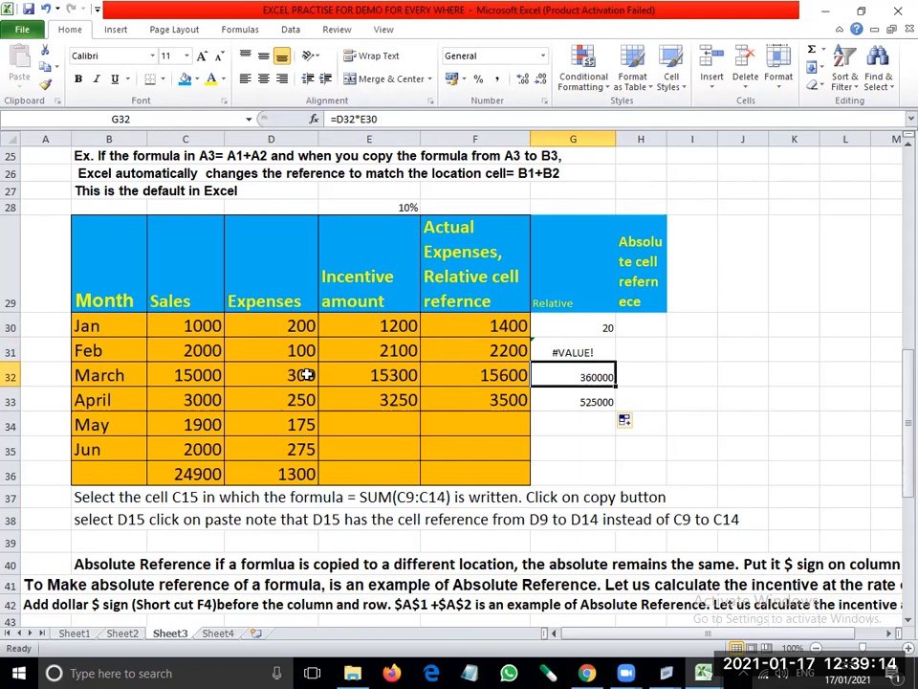
pyautogui.click(571, 403)
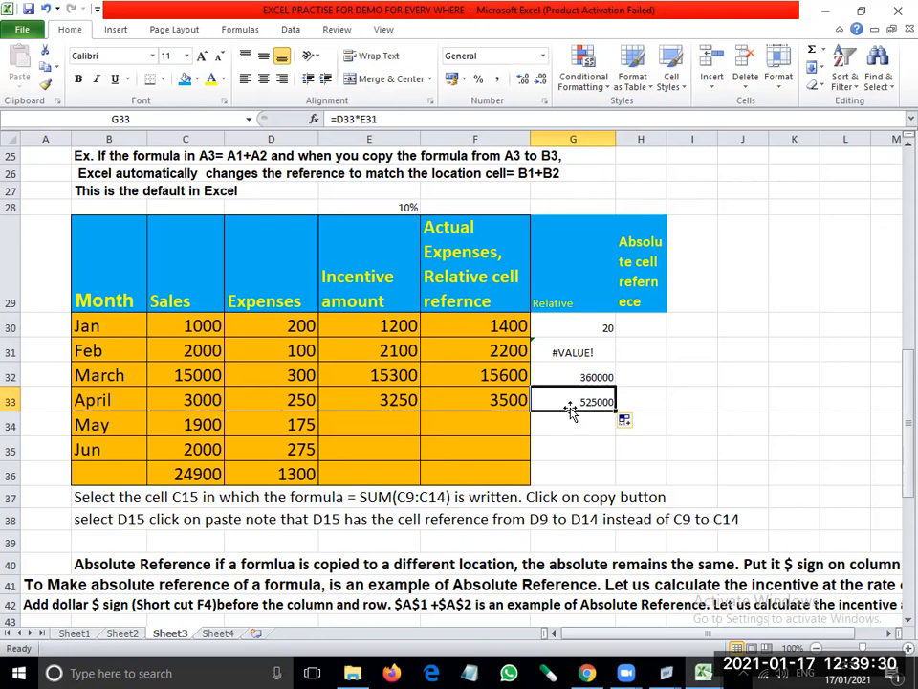
# - Widen column H and enter =D30*$E$28 in H30, making the rate reference absolute, and reselect that cell
pyautogui.click(644, 320)
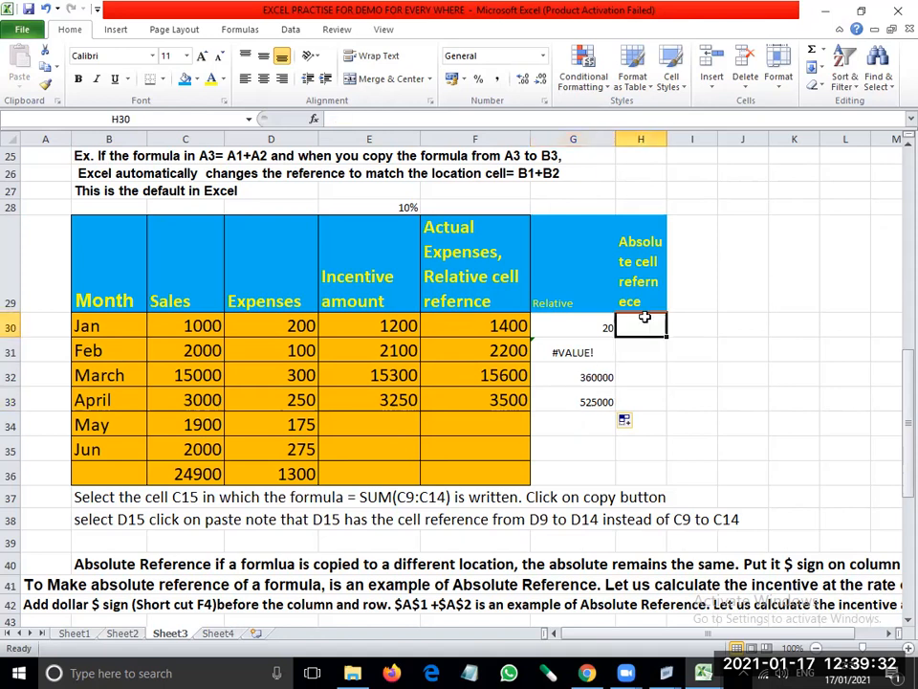
pyautogui.moveTo(665, 137); pyautogui.dragTo(697, 139)
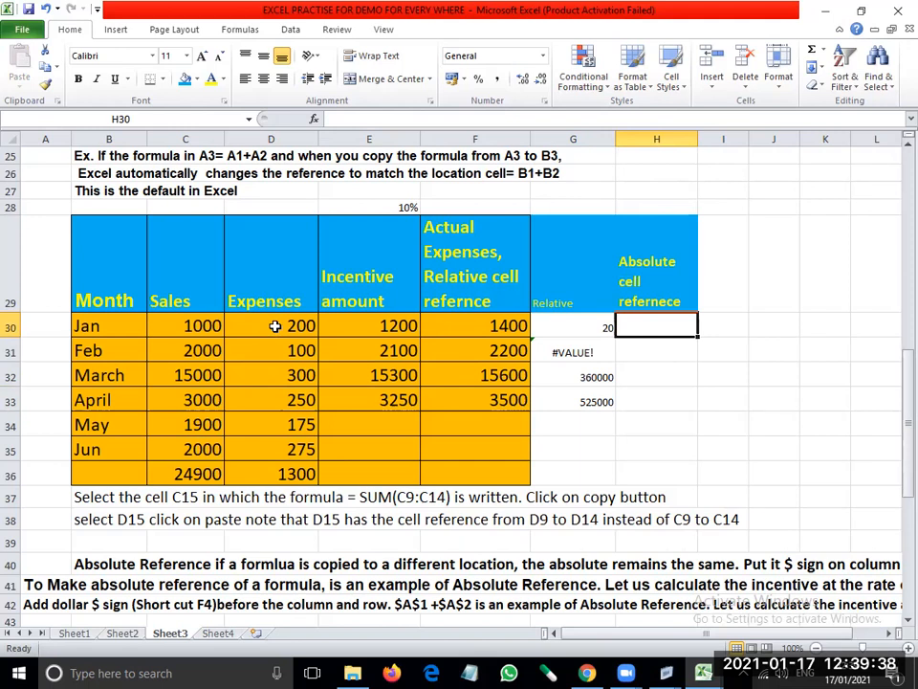
pyautogui.write('=')
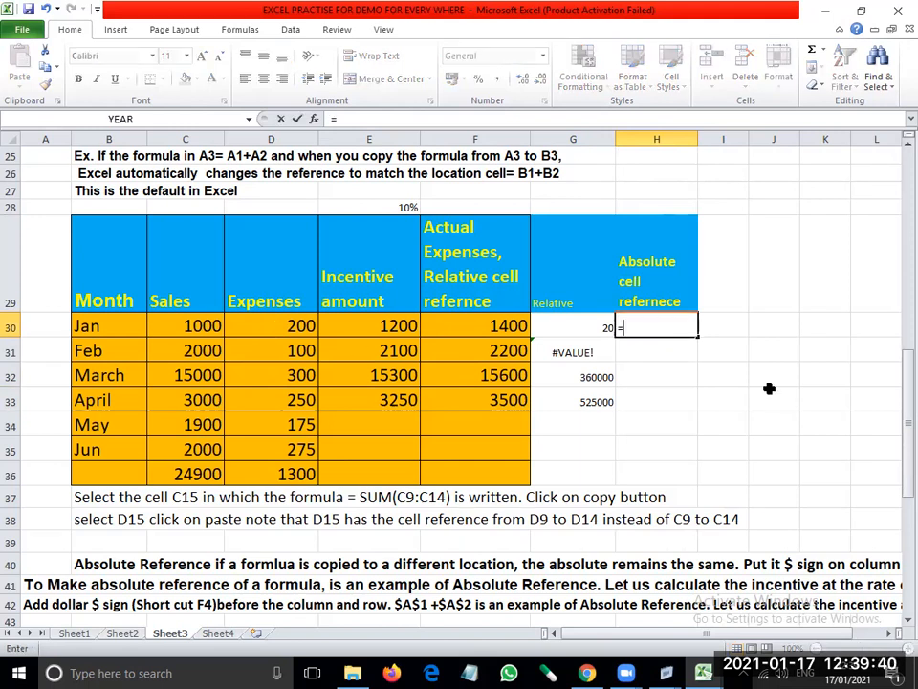
pyautogui.click(303, 326)
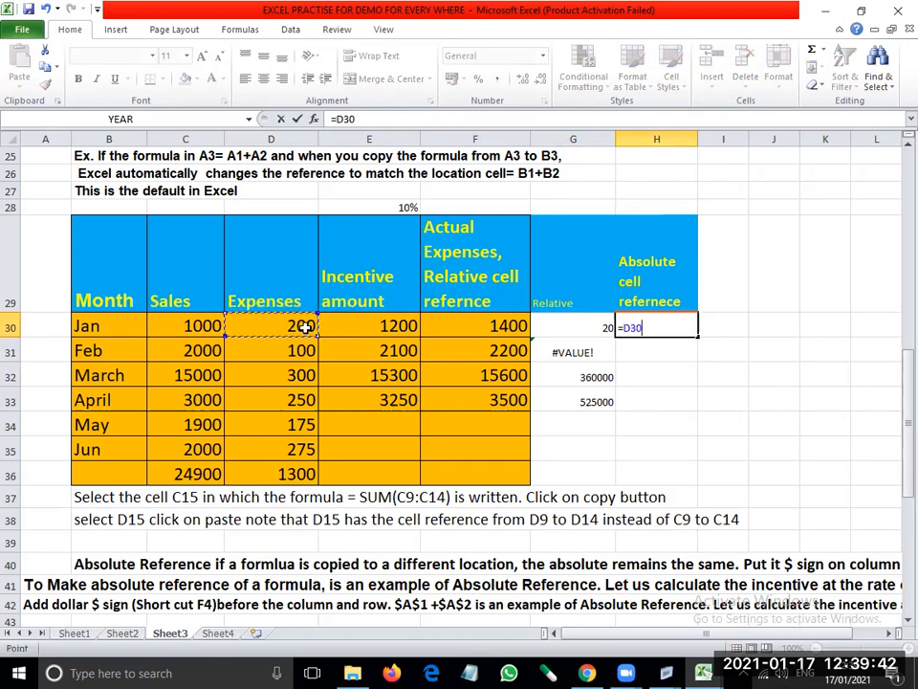
pyautogui.write('*')
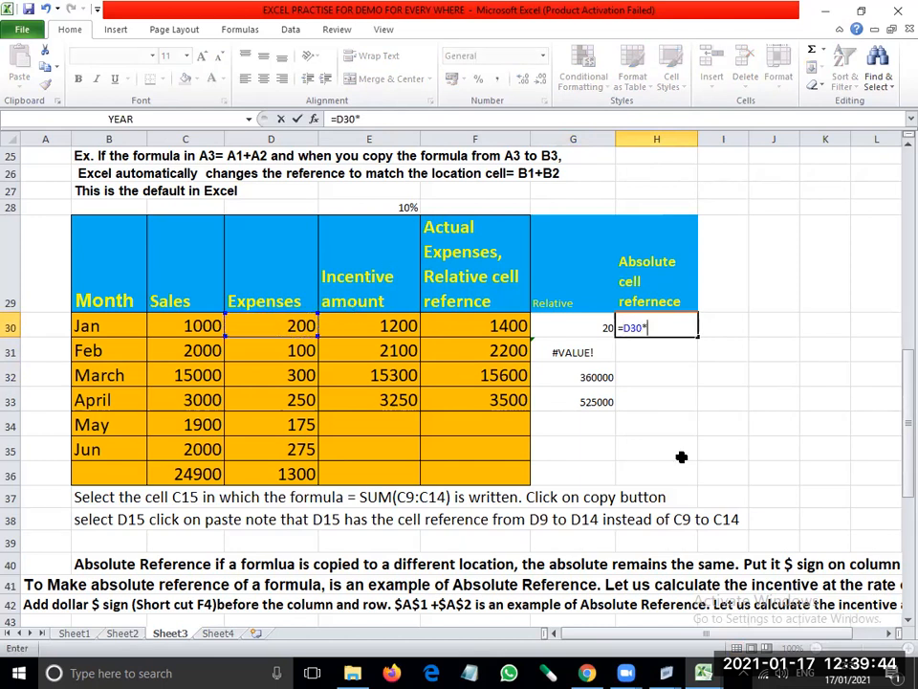
pyautogui.click(390, 209)
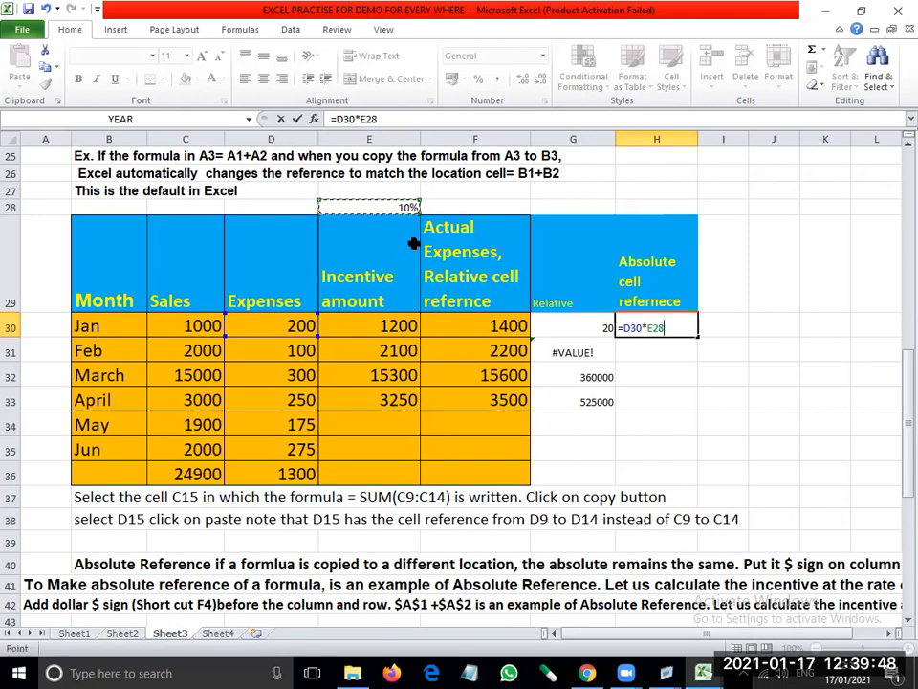
pyautogui.press('F4')
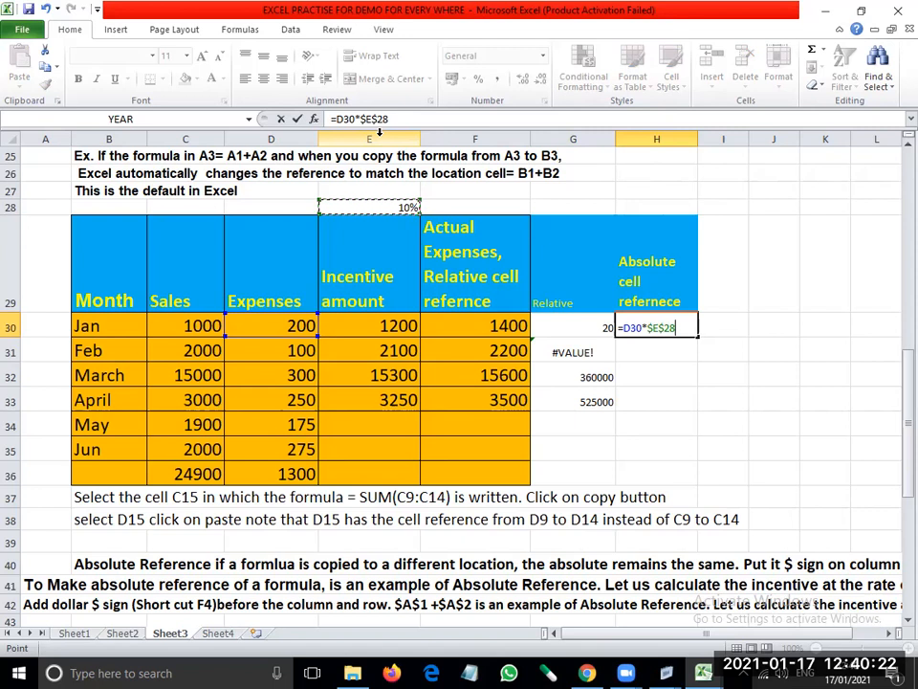
pyautogui.press('Return')
pyautogui.press('Up')
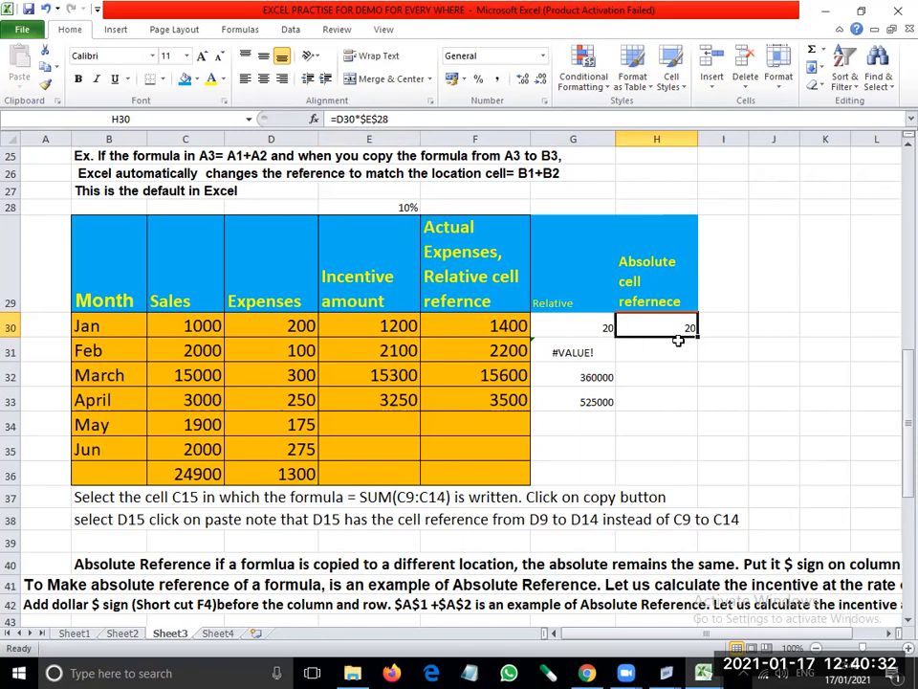
# - Fill the absolute-reference formula from H30 down through H33 and check it in H31 and H30
pyautogui.moveTo(697, 340); pyautogui.dragTo(693, 409)
pyautogui.click(649, 350)
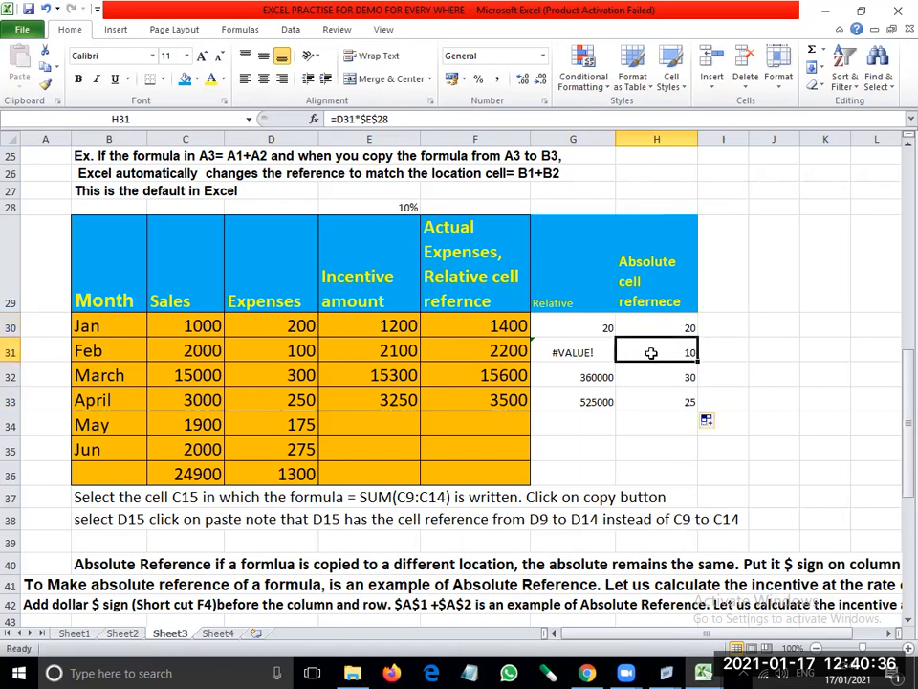
pyautogui.click(650, 322)
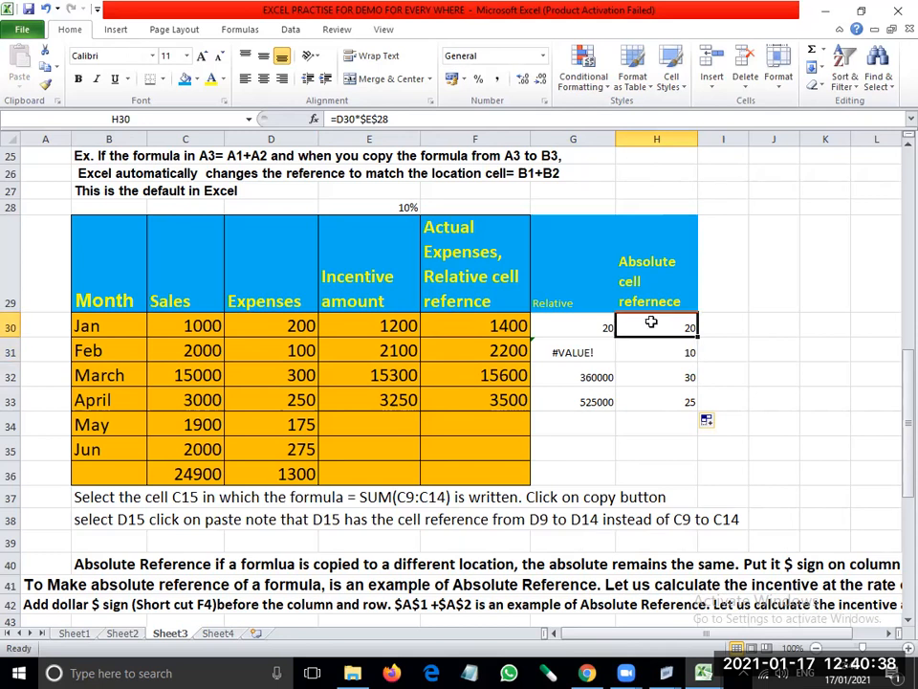
# - Examine the formulas in H31:H33 against the monthly expenses in D30:D33 to see which references change
pyautogui.click(652, 350)
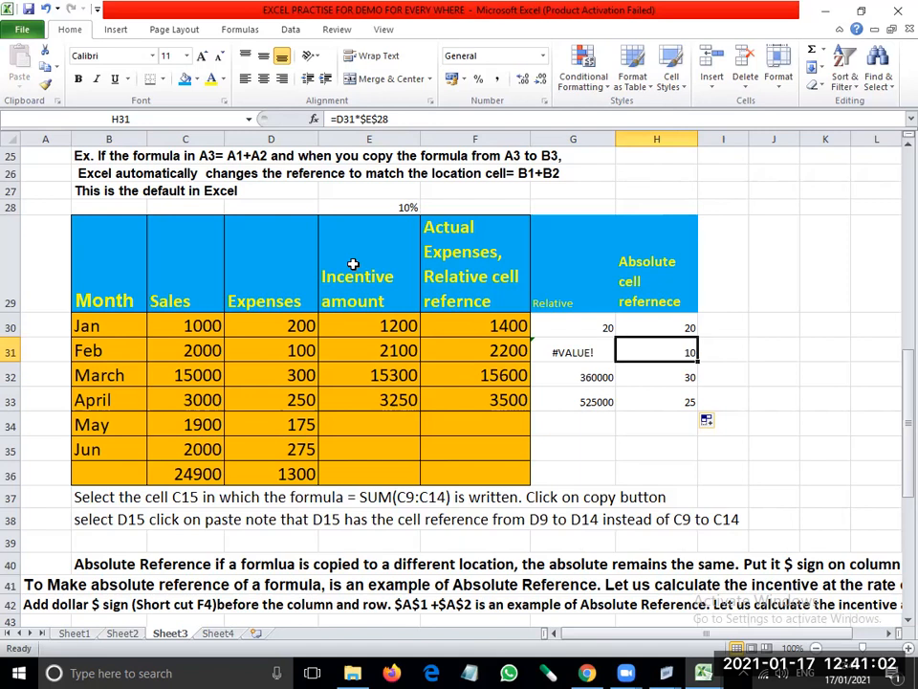
pyautogui.click(649, 375)
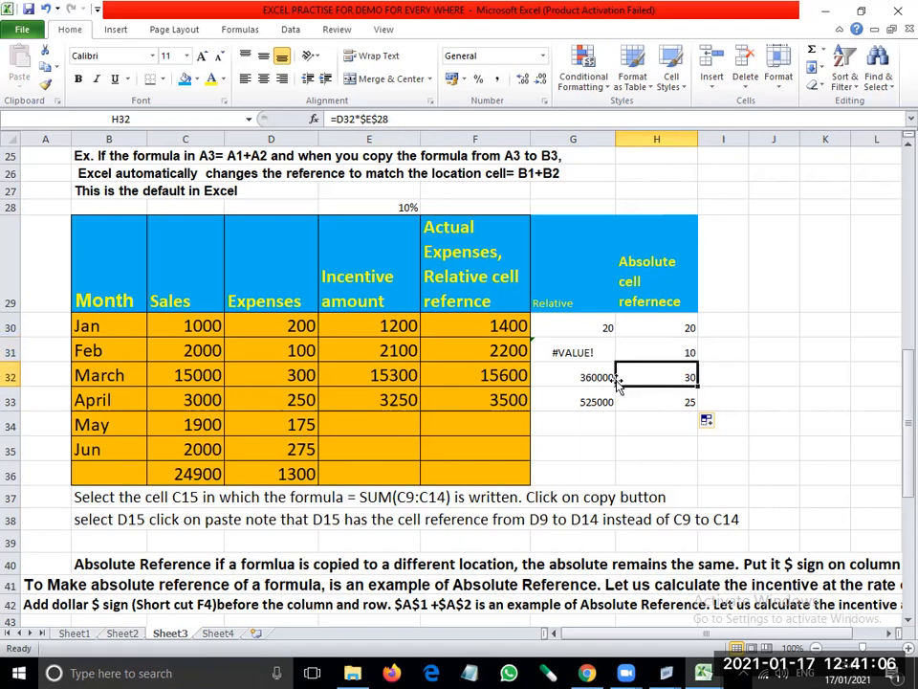
pyautogui.click(660, 402)
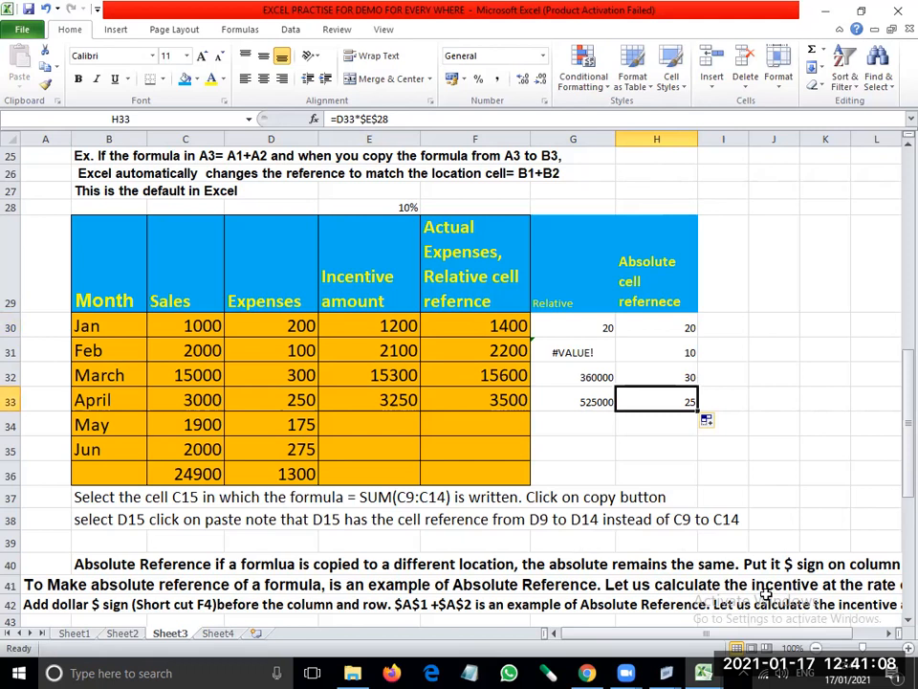
pyautogui.click(302, 324)
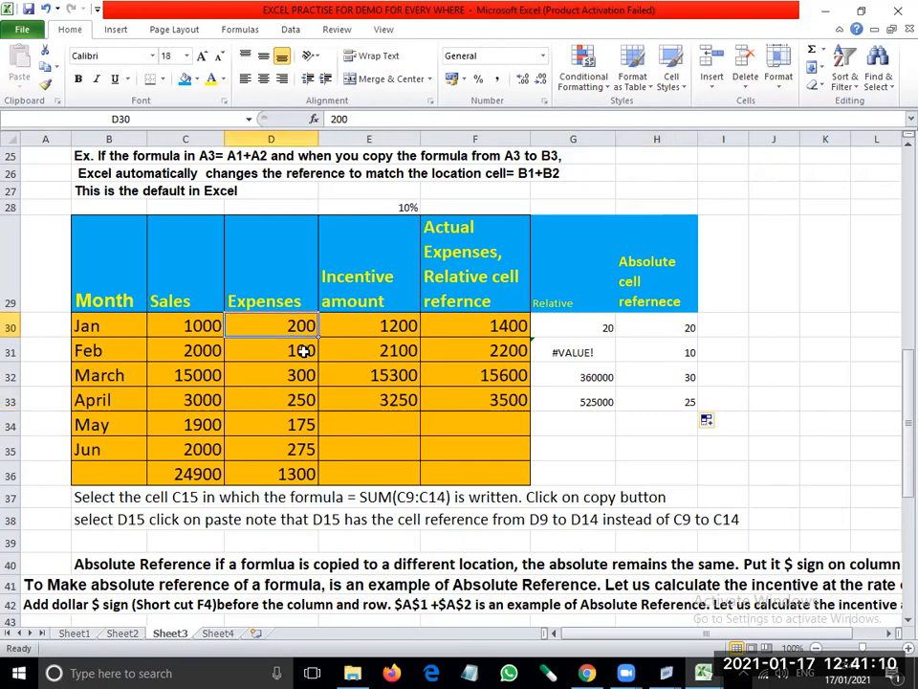
pyautogui.click(303, 351)
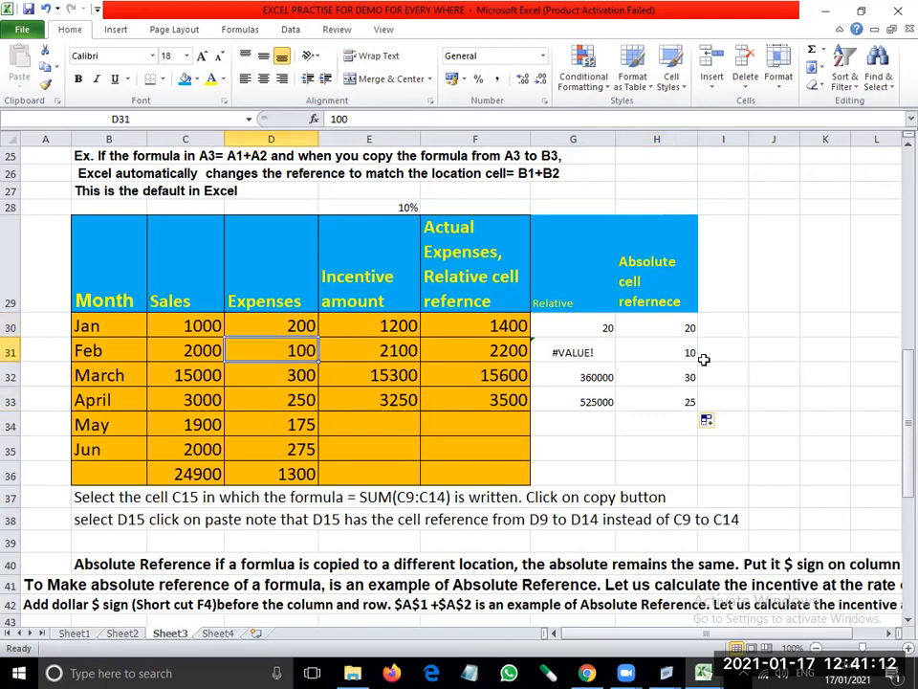
pyautogui.click(299, 375)
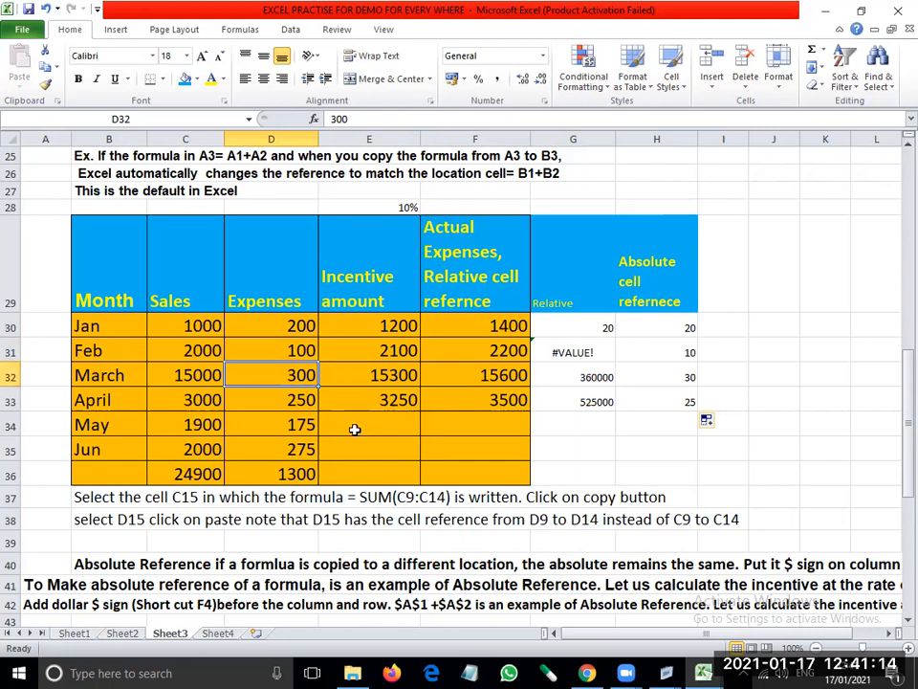
pyautogui.click(301, 400)
pyautogui.click(660, 401)
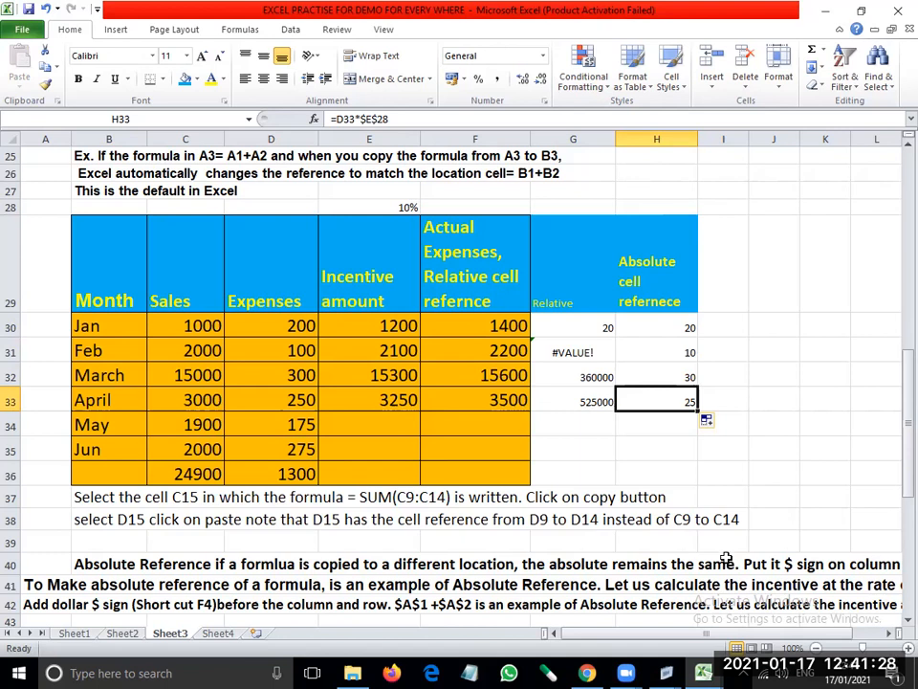
pyautogui.click(793, 329)
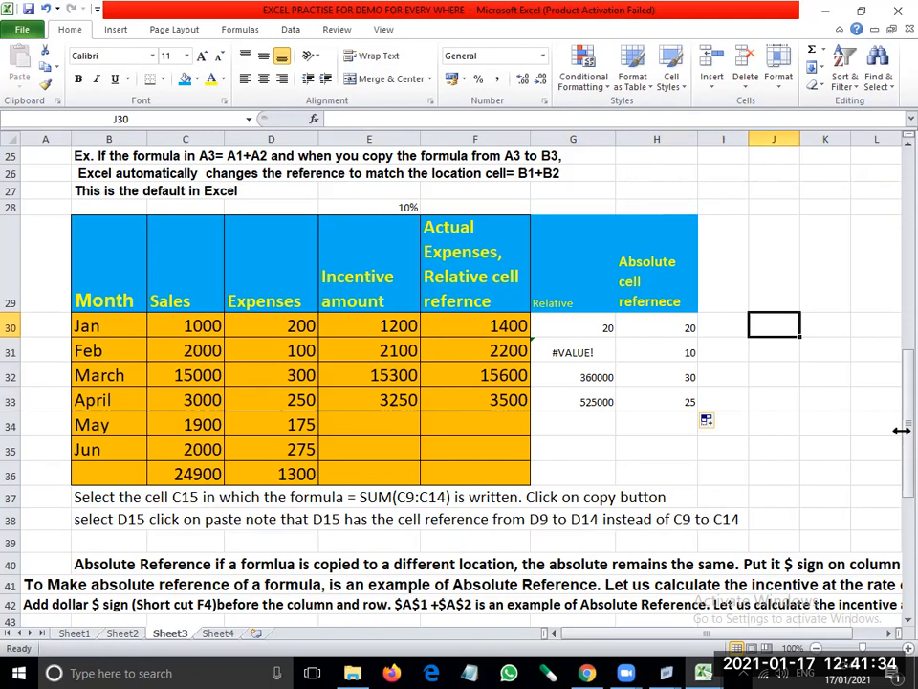
pyautogui.hotkey('shift', 'Down')
pyautogui.hotkey('shift', 'Down')
pyautogui.hotkey('shift', 'Down')
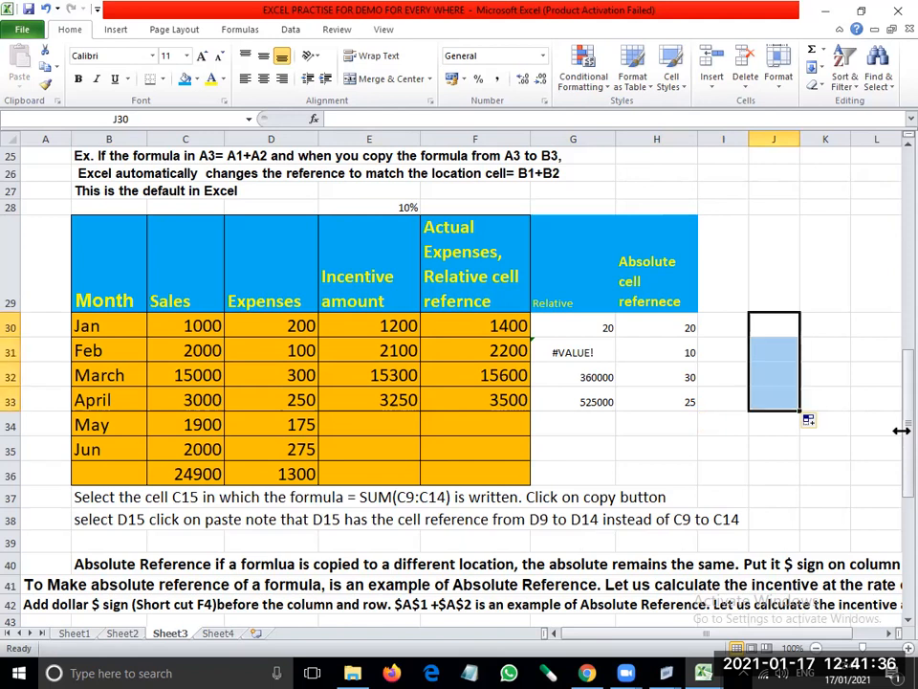
pyautogui.press('Up')
pyautogui.press('Down')
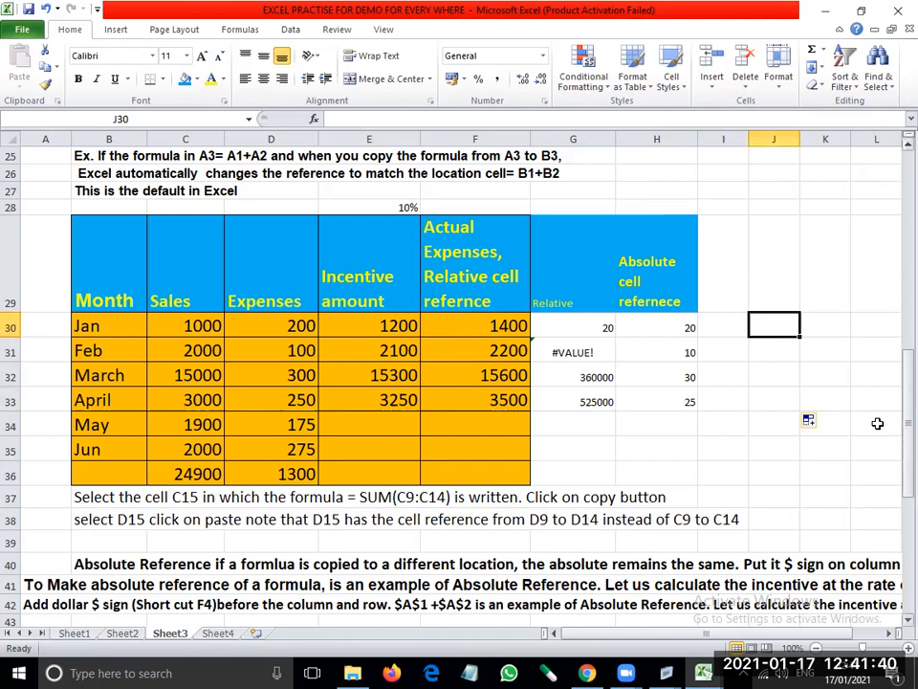
pyautogui.click(651, 324)
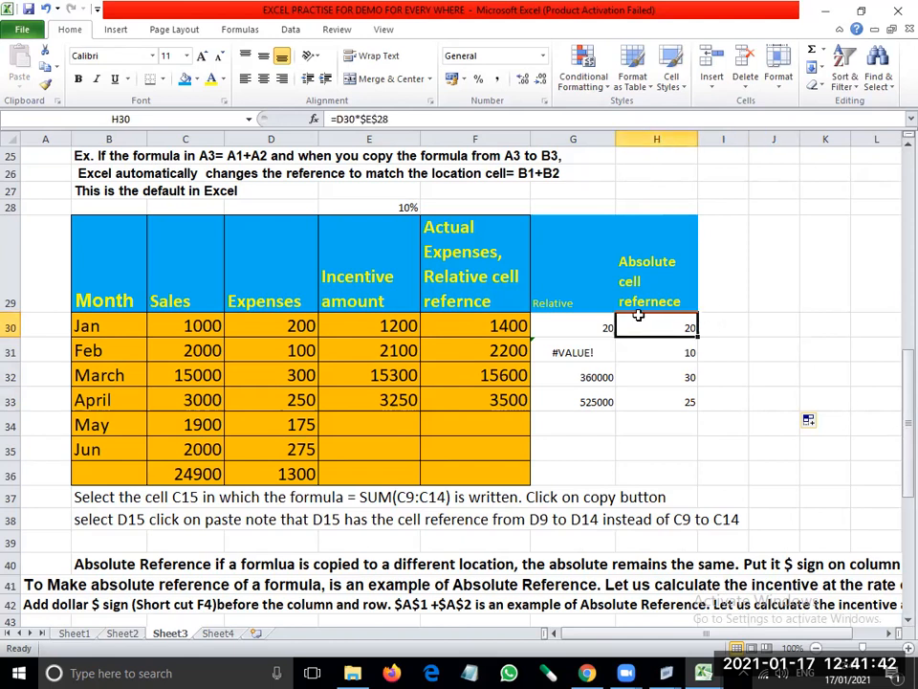
pyautogui.click(781, 323)
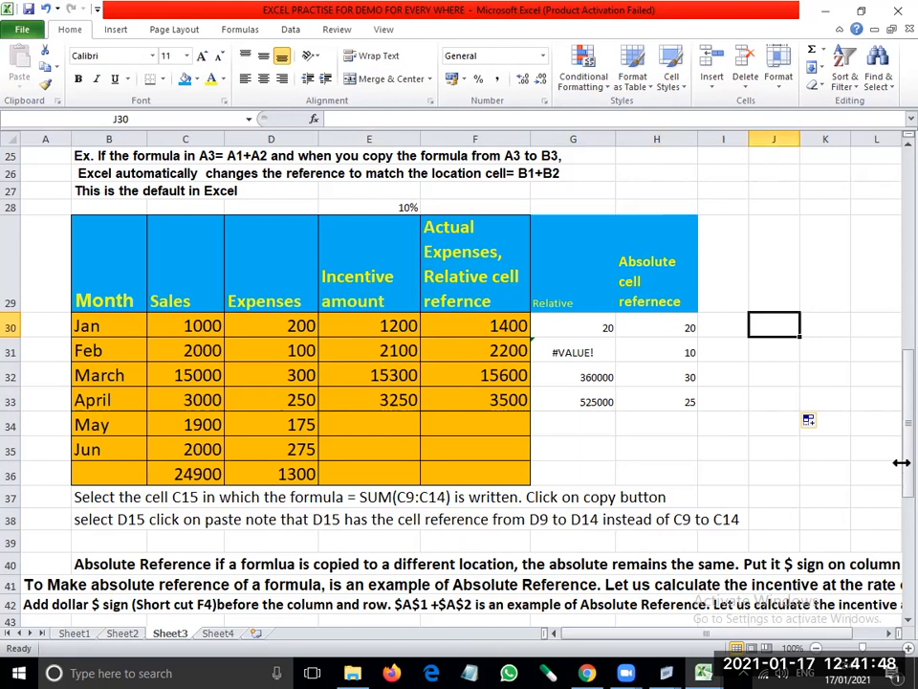
# - Enter the example reference $E$28 in J30 and describe it in K30 as "Column and row"
pyautogui.write('$E$')
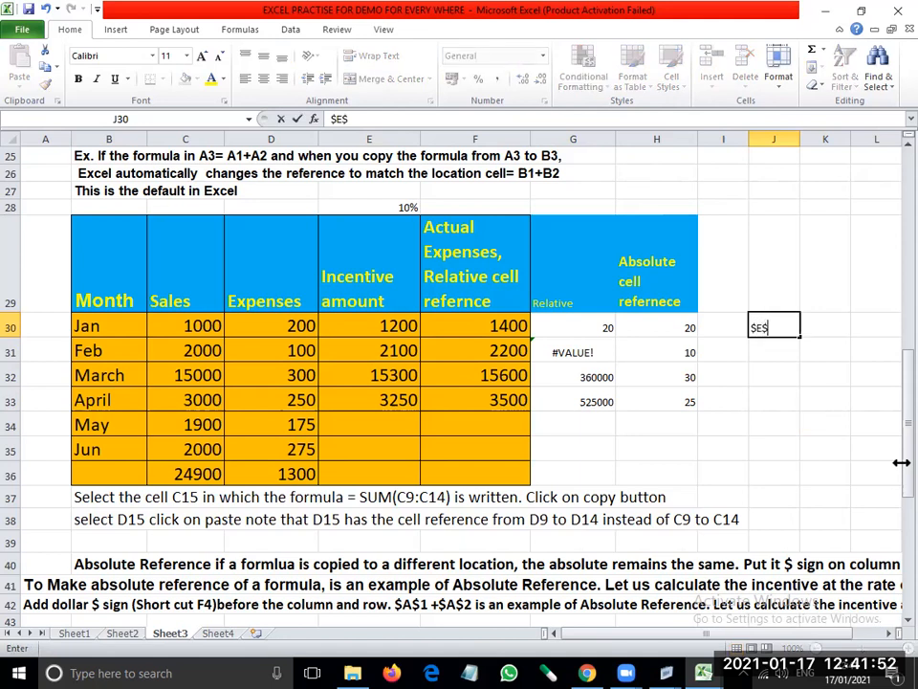
pyautogui.write('28')
pyautogui.press('Return')
pyautogui.press('Up')
pyautogui.press('Right')
pyautogui.write('C')
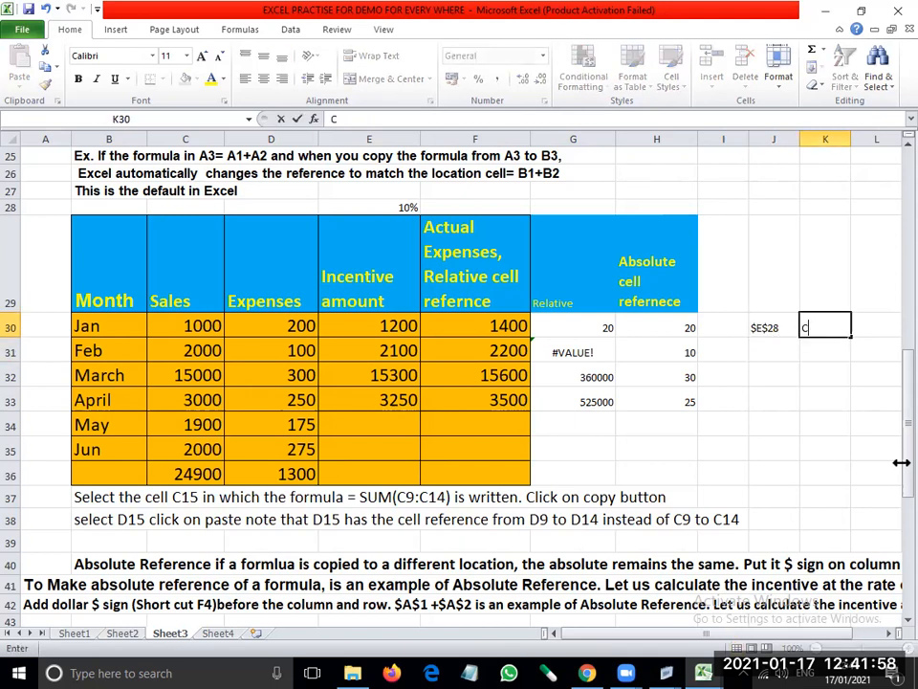
pyautogui.write('olumn a')
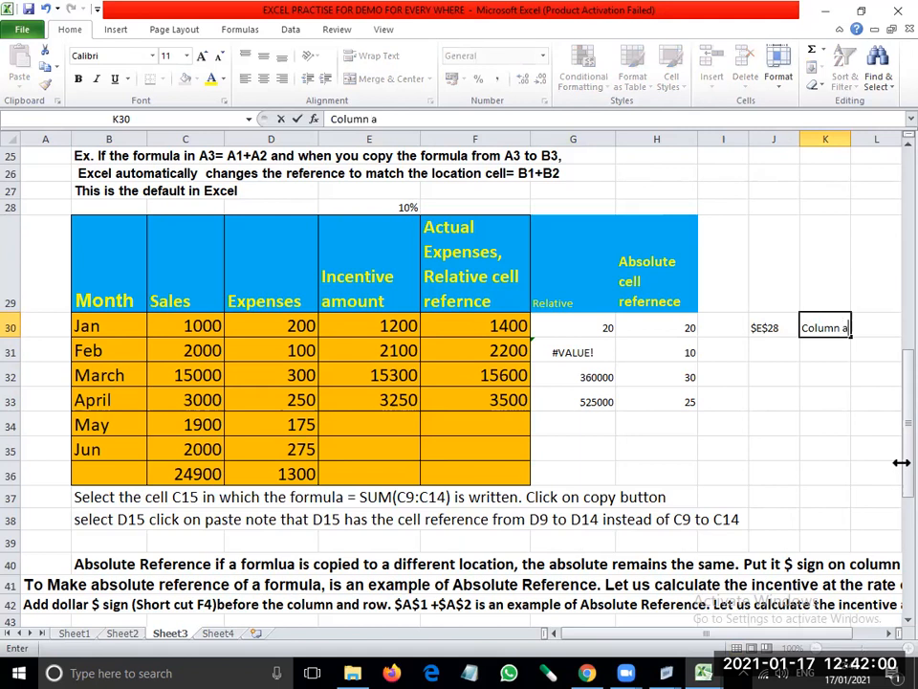
pyautogui.write('nd row')
pyautogui.press('Return')
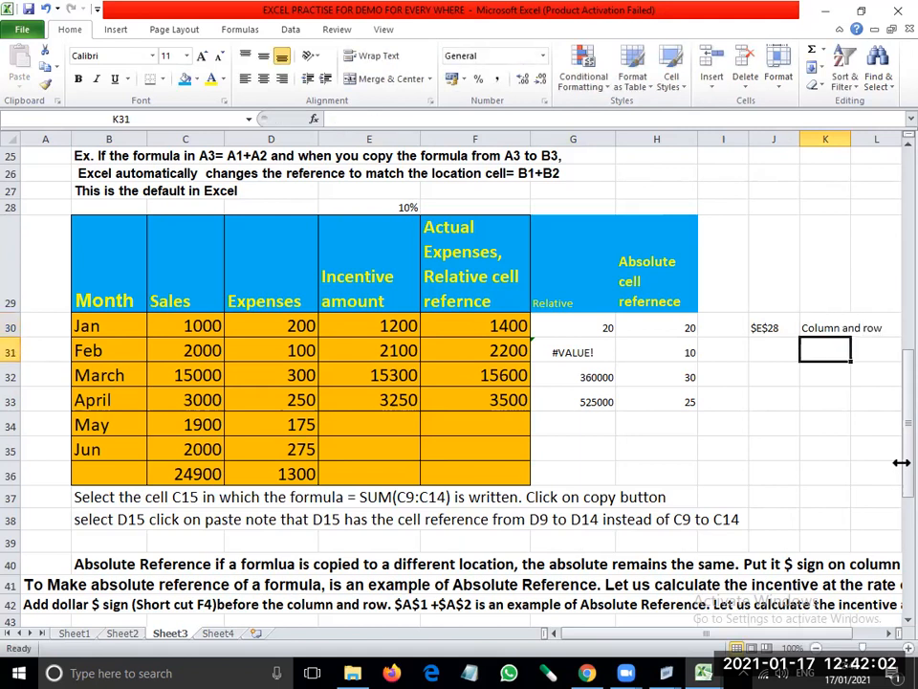
# - Enter the mixed reference E$28 in J31 with the description "Row not change" in K31
pyautogui.press('Left')
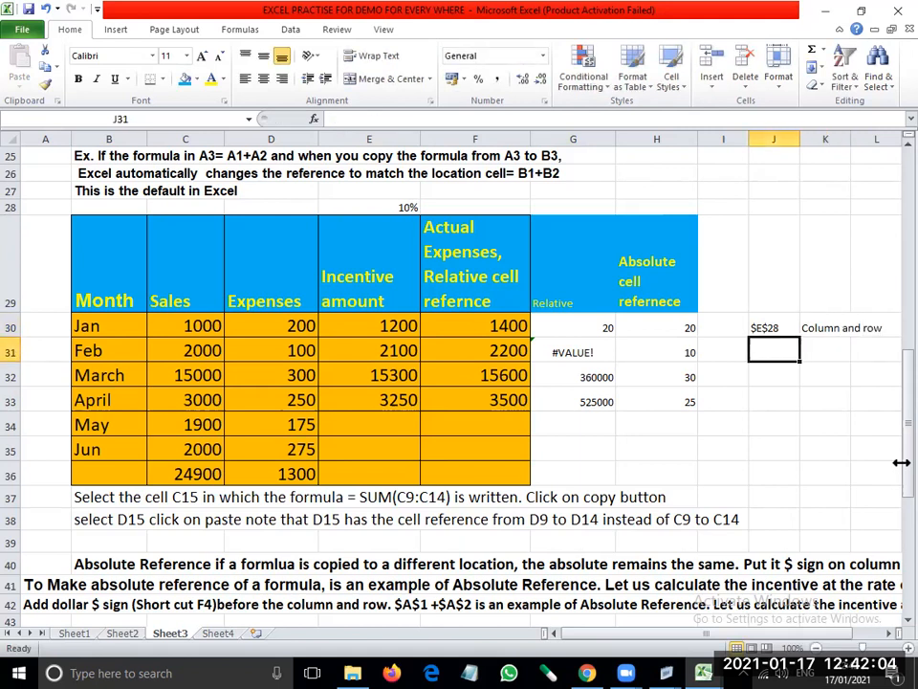
pyautogui.write('E')
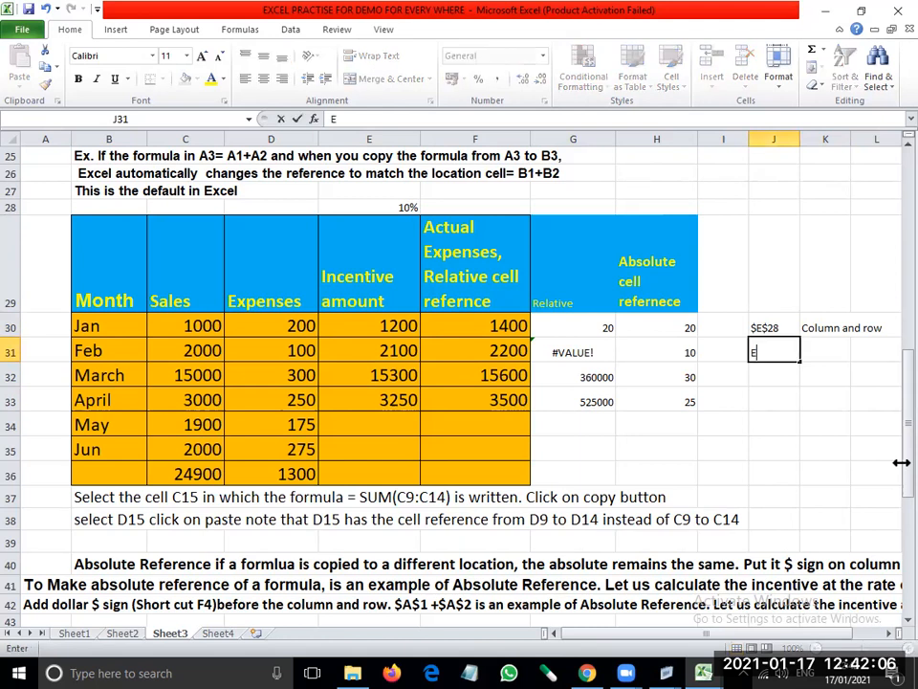
pyautogui.write('$28')
pyautogui.press('Tab')
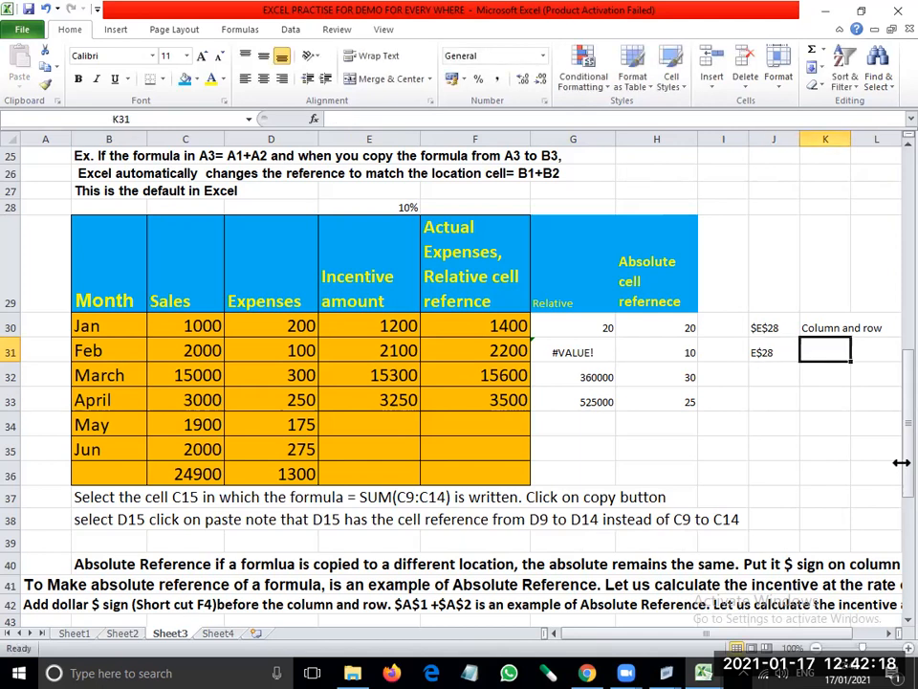
pyautogui.write('Row not change')
pyautogui.press('Return')
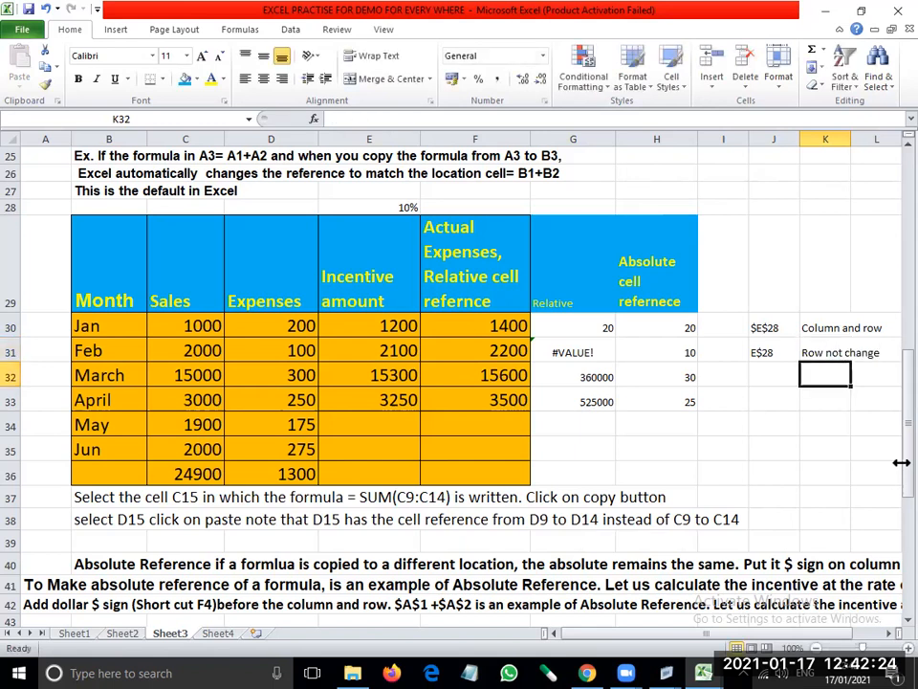
# - Extend the description of $E$28 in K30 to read "Column and row not change"
pyautogui.press('Up')
pyautogui.press('Up')
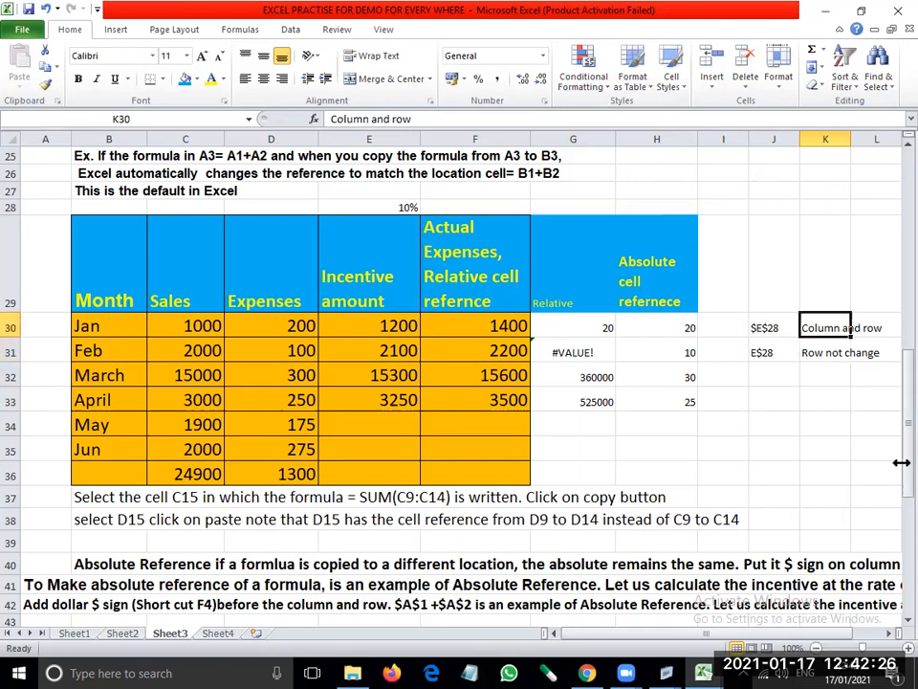
pyautogui.click(546, 122)
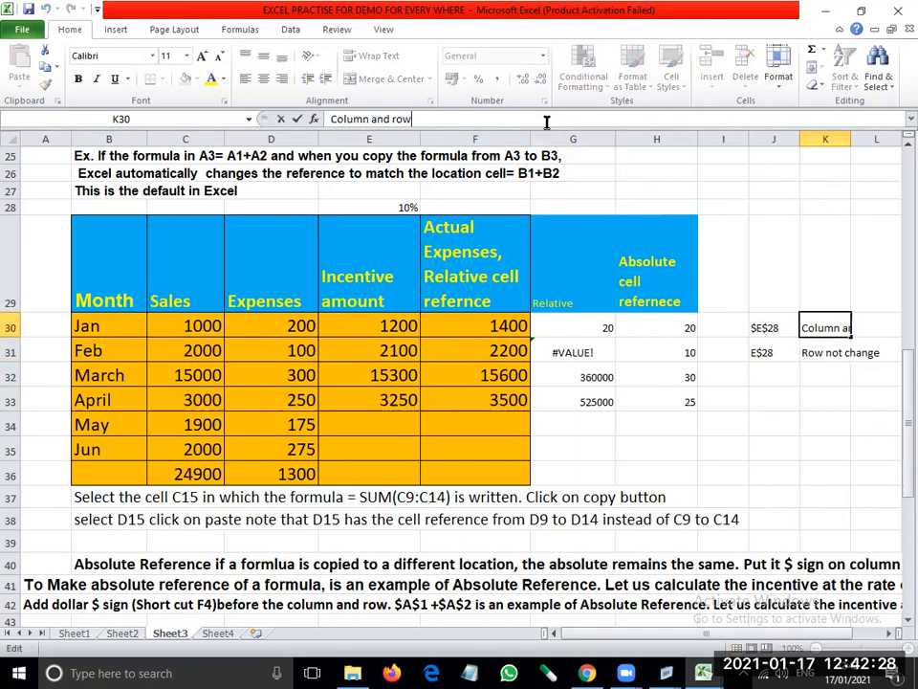
pyautogui.write('not change')
pyautogui.press('Return')
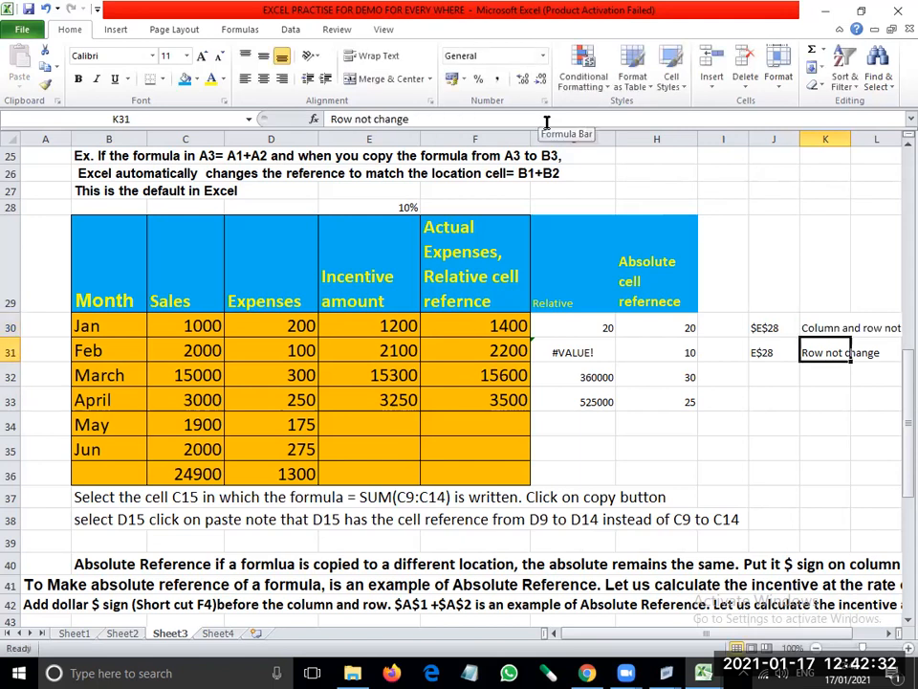
# - Enter the mixed reference $E28 in J32, with the dollar sign only before the column letter
pyautogui.press('Left')
pyautogui.press('Down')
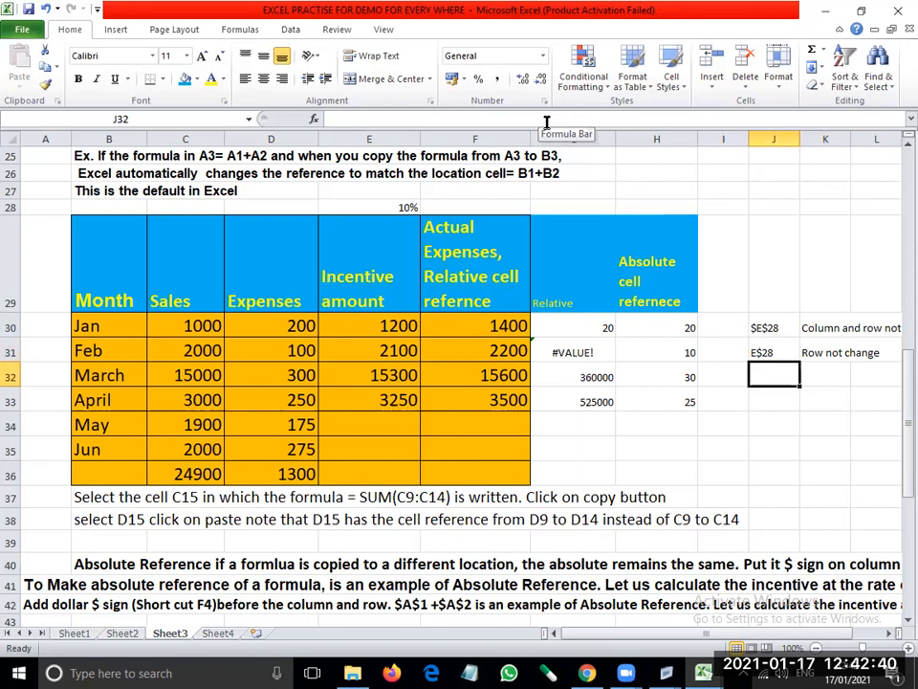
pyautogui.write('$')
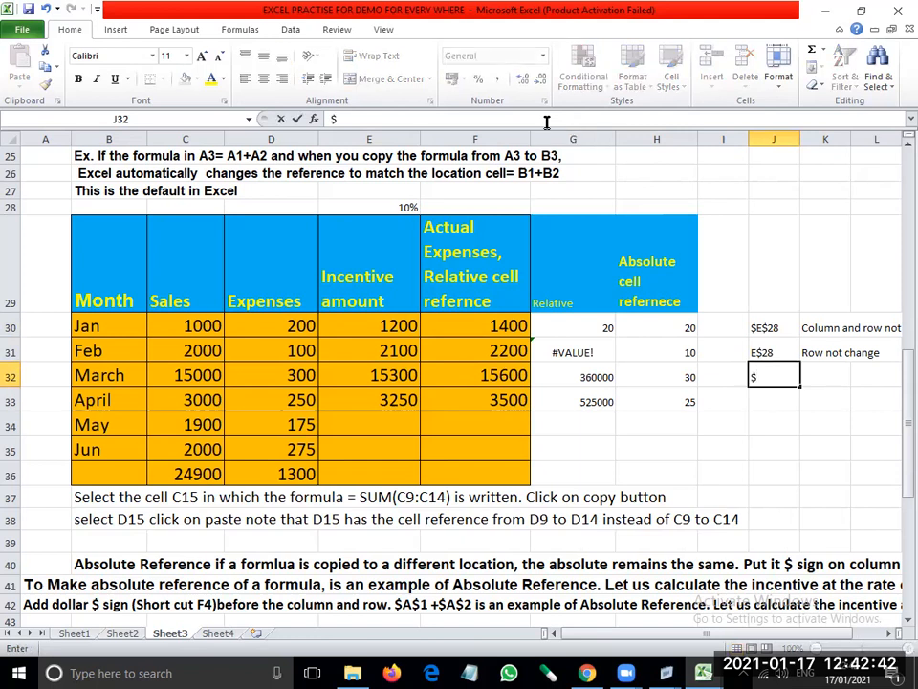
pyautogui.write('E')
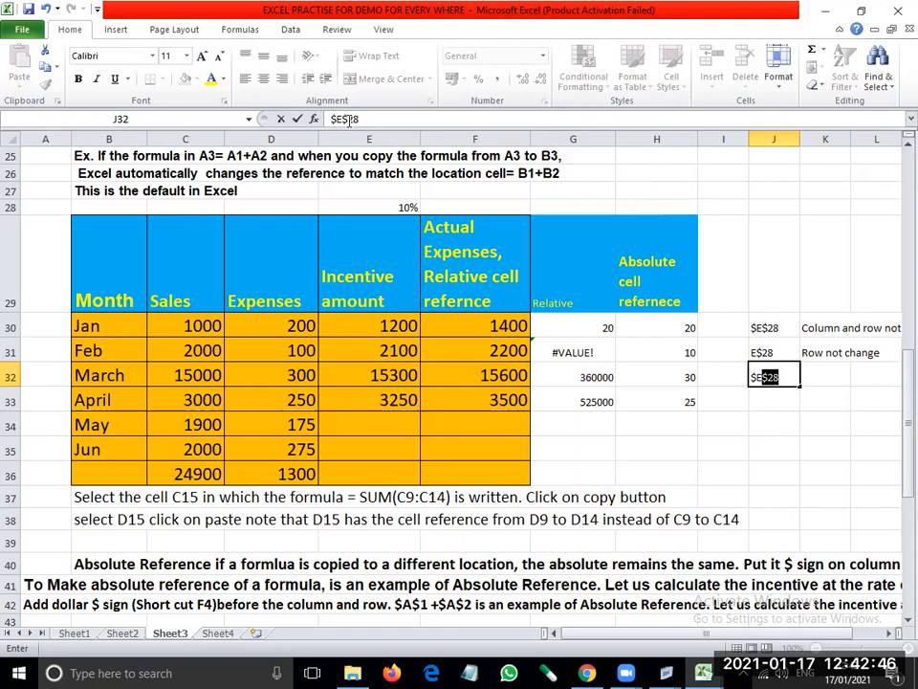
pyautogui.press('F2')
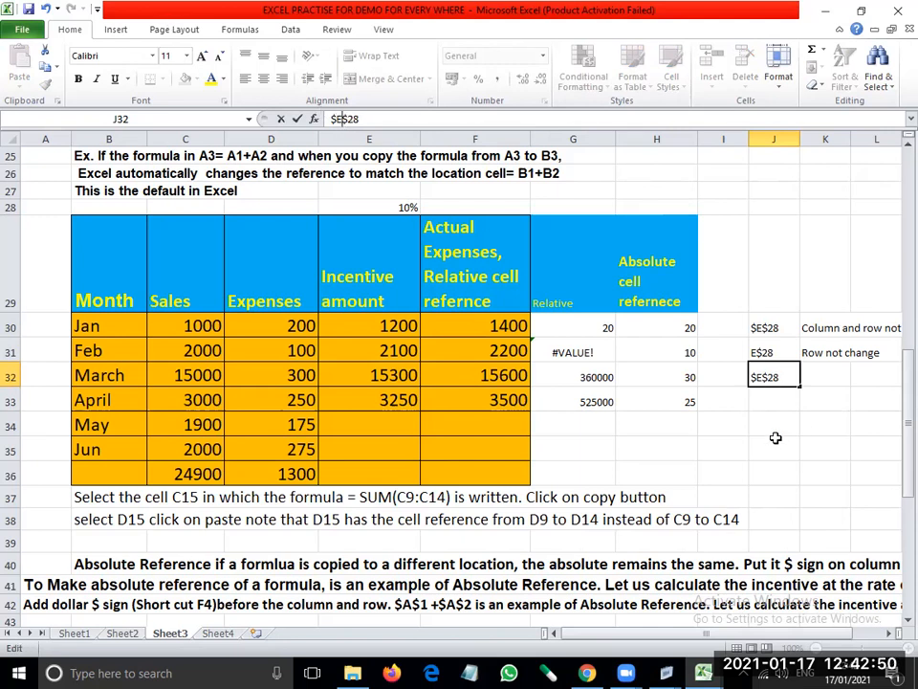
pyautogui.press('BackSpace')
pyautogui.press('Return')
# - Describe the $E28 reference in K32 as "column not change"
pyautogui.press('Up')
pyautogui.press('Right')
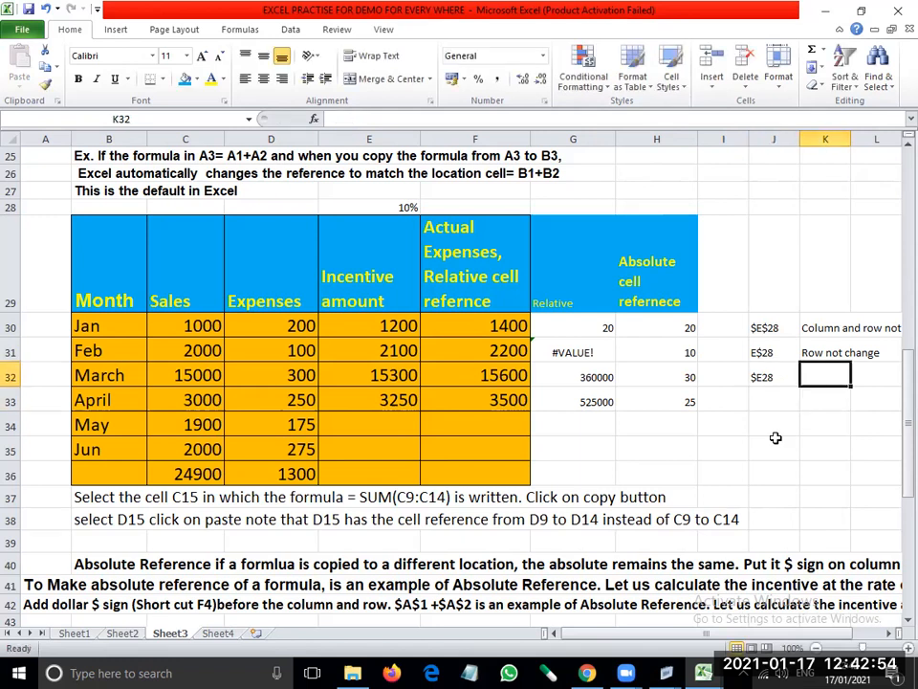
pyautogui.write('columnn')
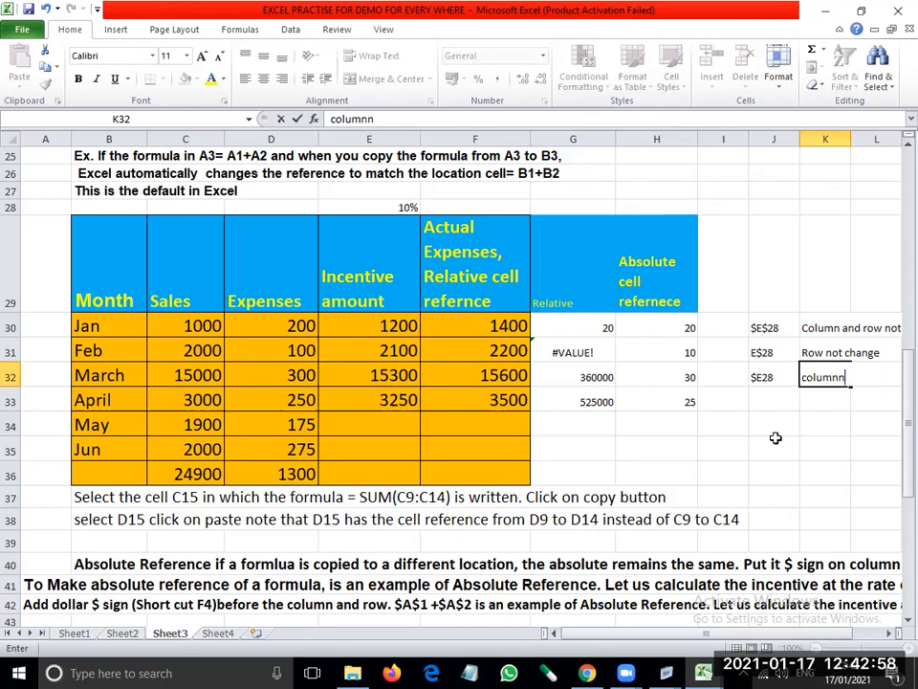
pyautogui.press('BackSpace')
pyautogui.write('not')
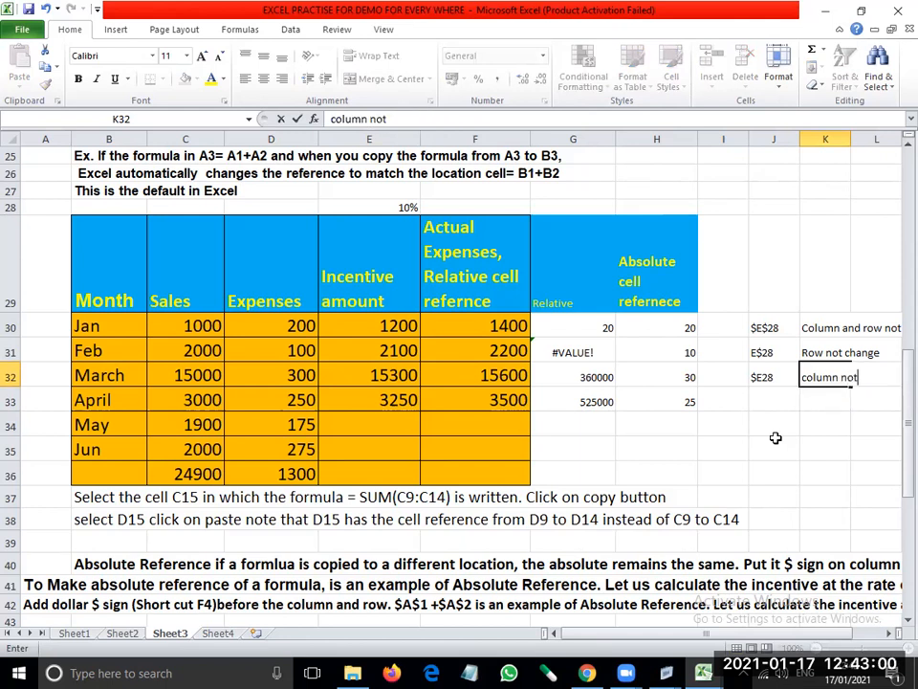
pyautogui.write(' change')
pyautogui.press('Return')
pyautogui.press('Left')
pyautogui.press('Down')
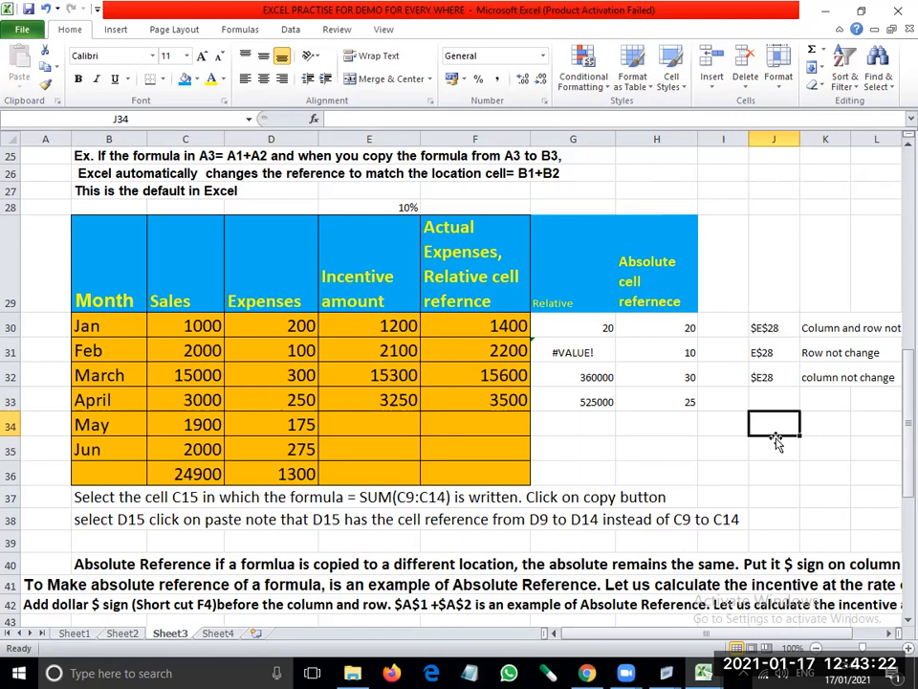
# - Recheck the absolute formula in H30 and delete the entire blank row 39 above the Absolute Reference notes
pyautogui.click(654, 325)
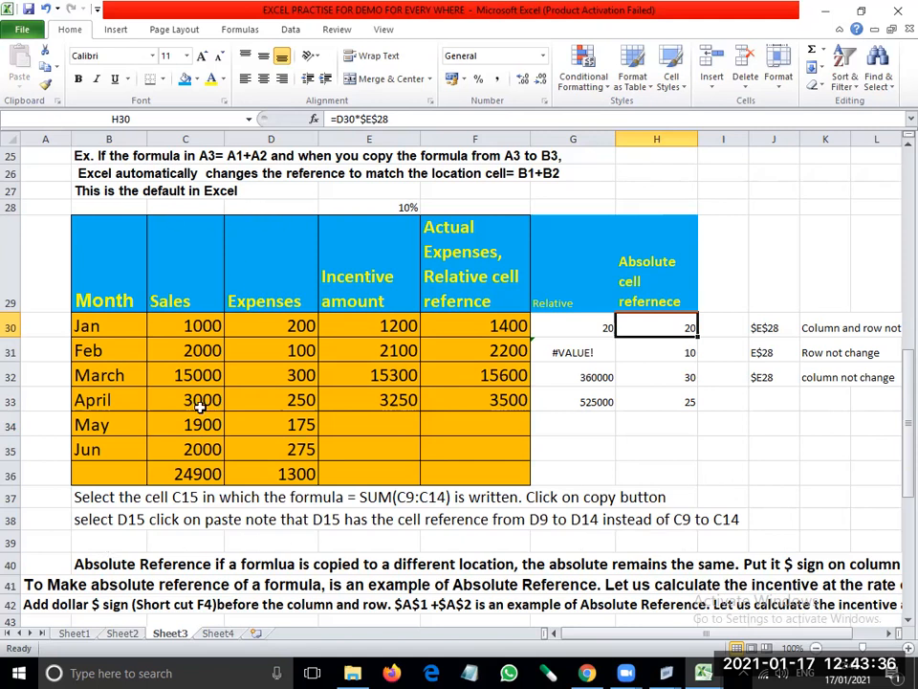
pyautogui.click(151, 542)
pyautogui.rightClick(153, 544)
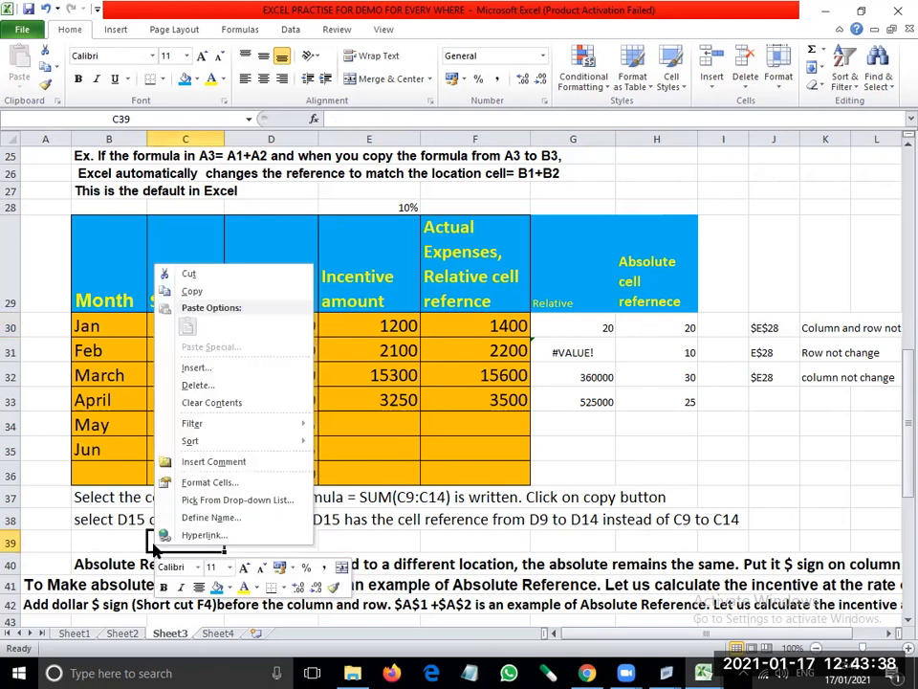
pyautogui.click(196, 384)
pyautogui.click(187, 386)
pyautogui.click(155, 431)
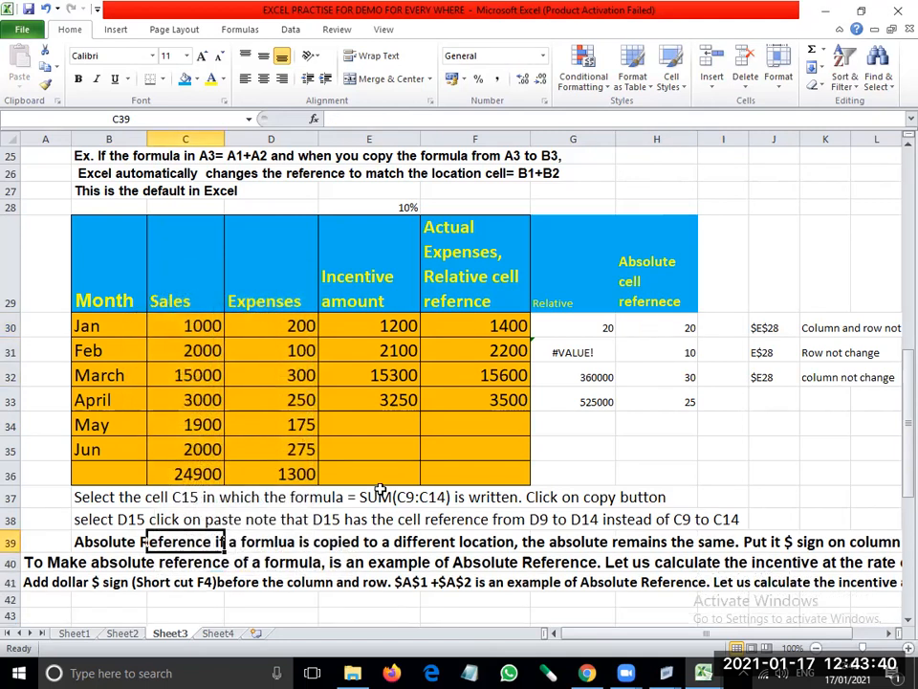
pyautogui.scroll(1, 373, 478)
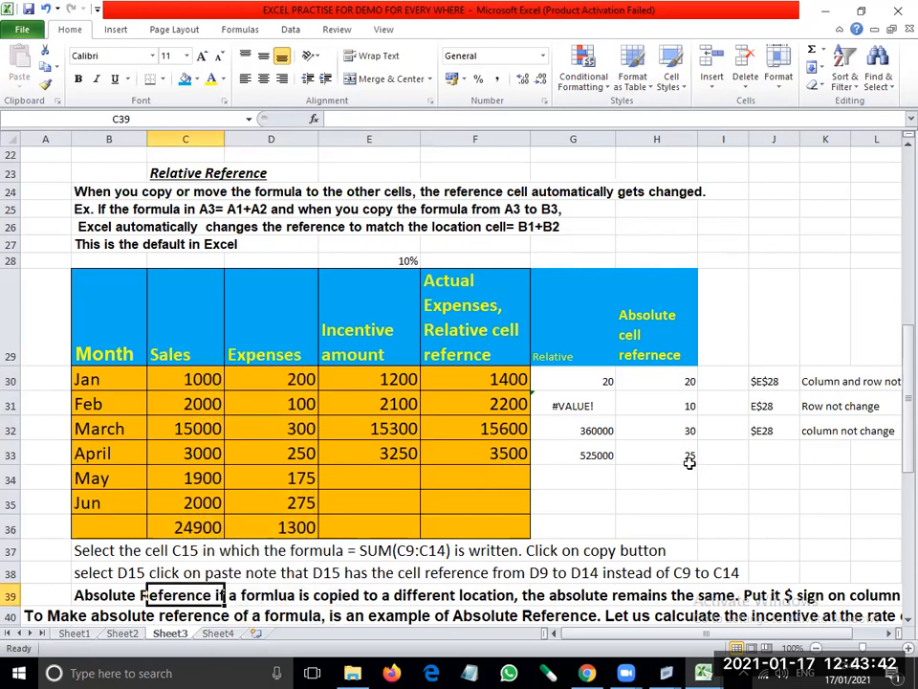
pyautogui.click(278, 159)
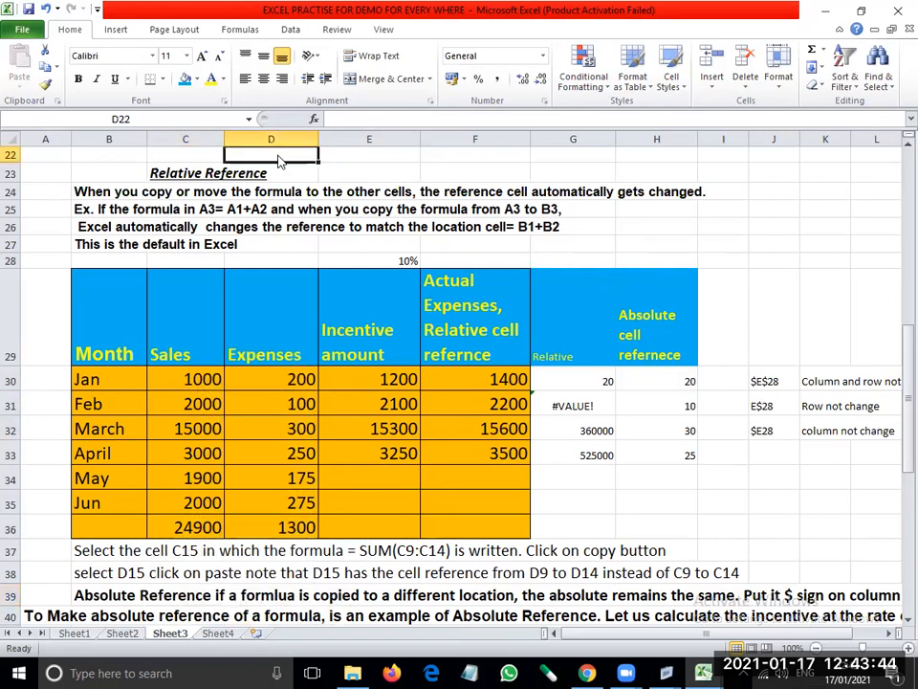